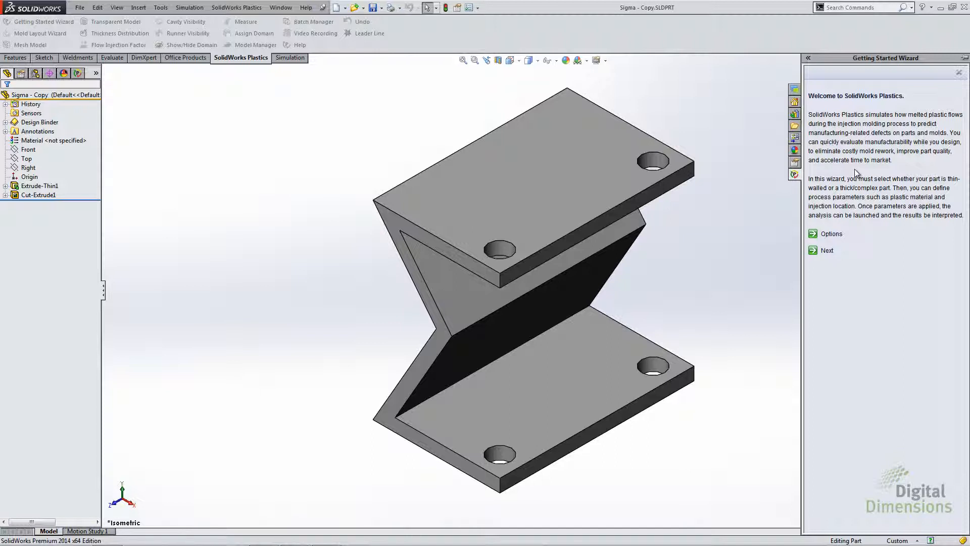
Generate a shell mesh of the cavity with a 5.7683 triangle size and no local refinement.
click(828, 250)
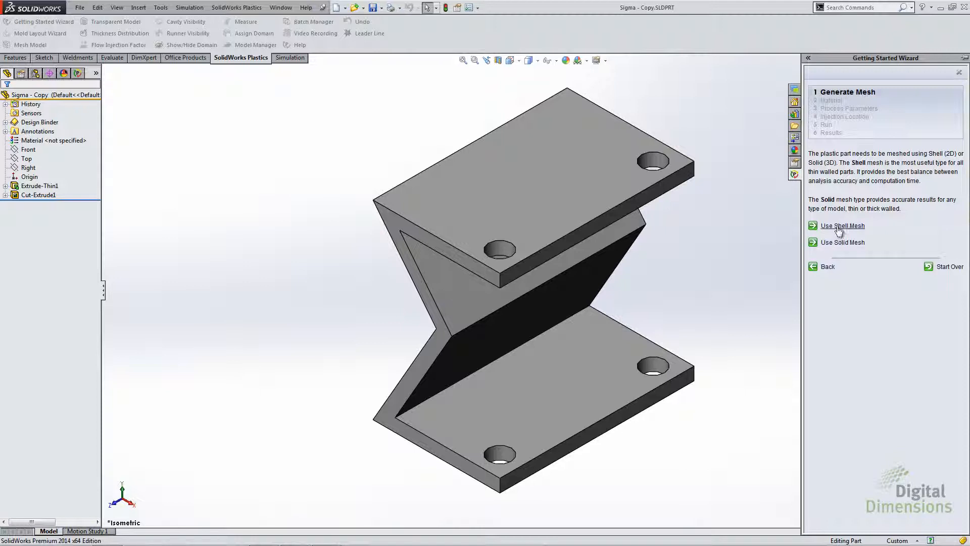
click(838, 229)
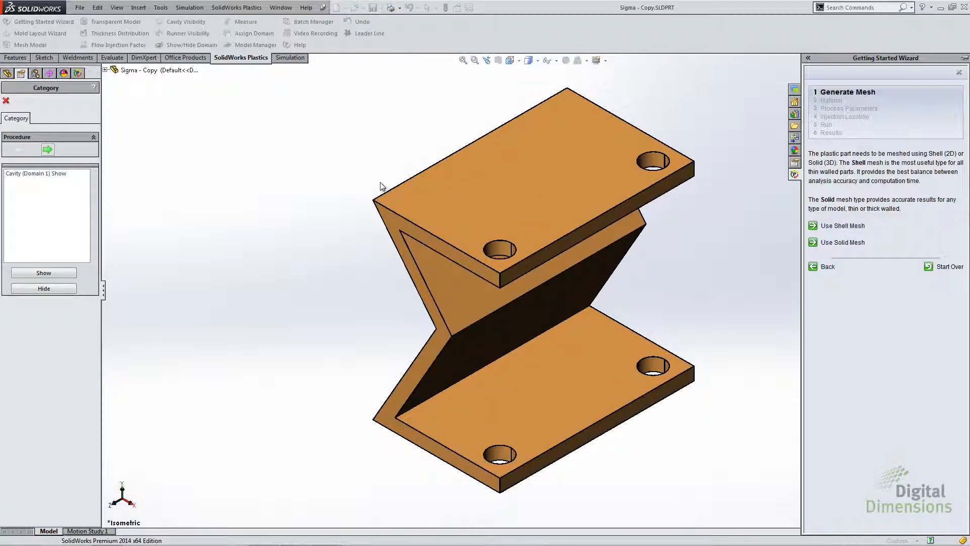
click(46, 150)
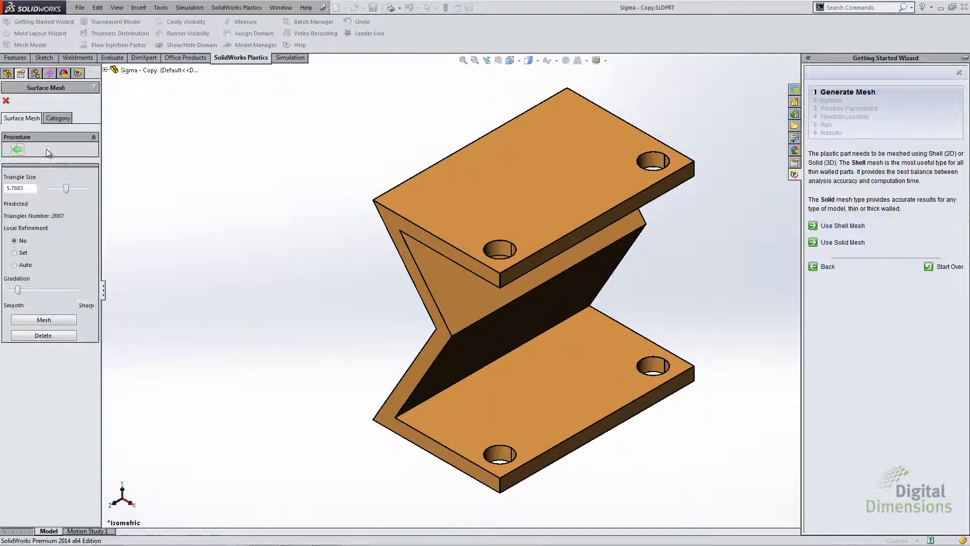
click(44, 320)
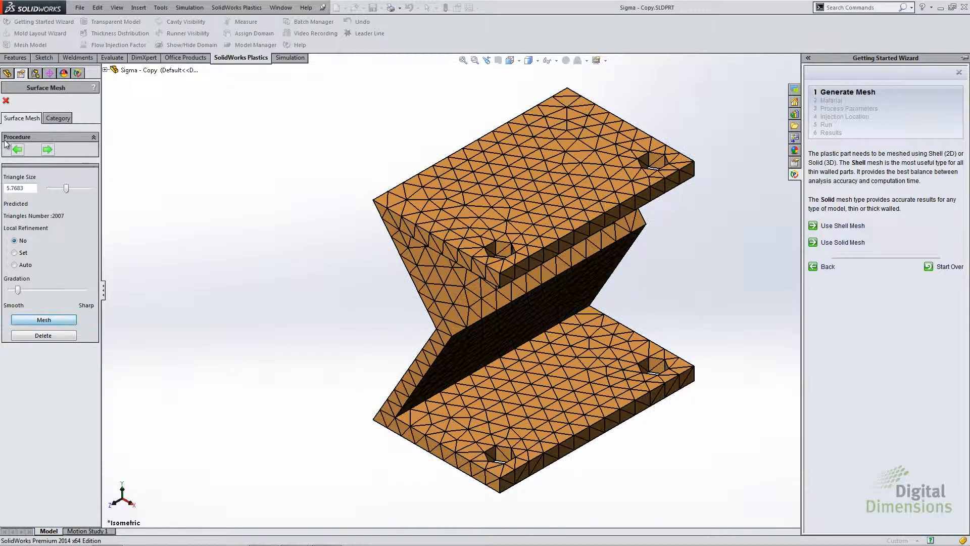
click(6, 100)
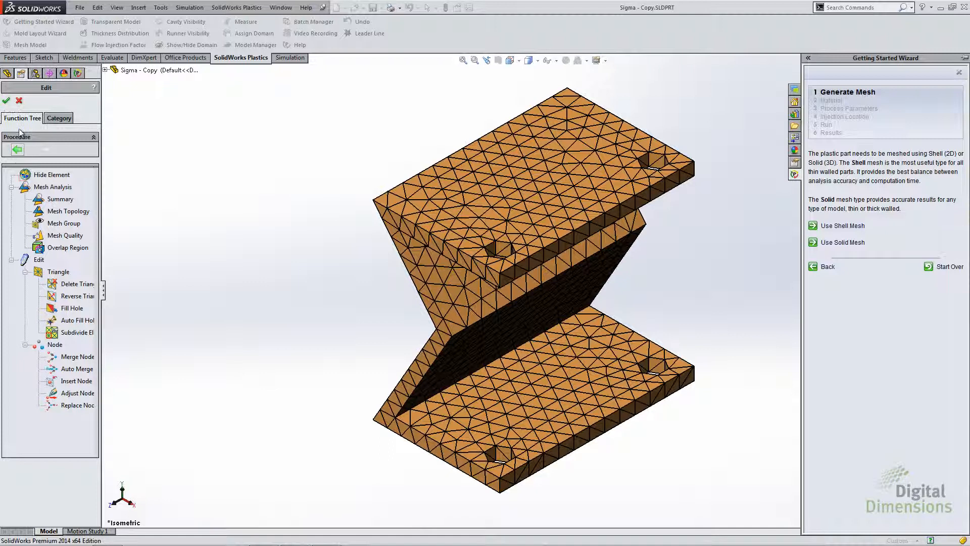
click(6, 100)
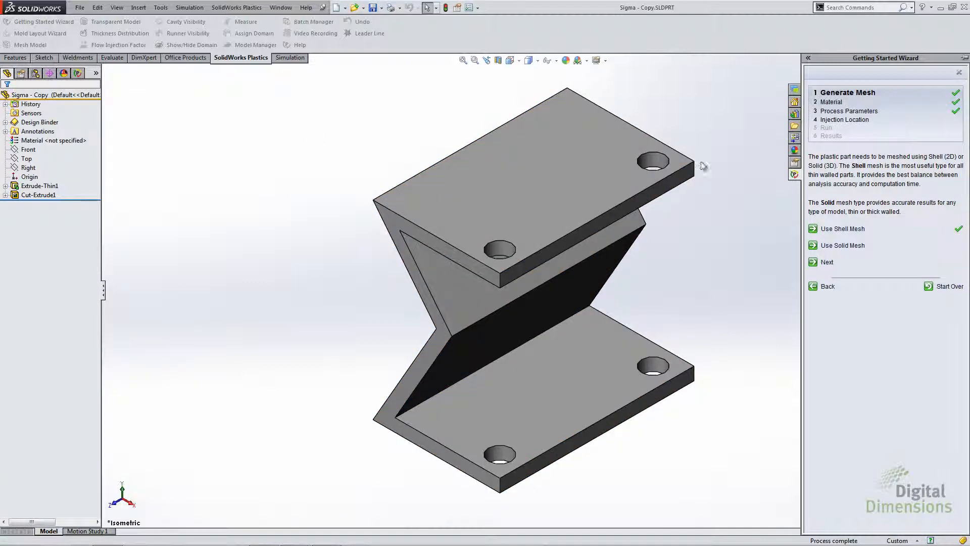
Keep the generic ABS material and the automatically calculated process parameters, and proceed to the injection location stage.
click(827, 263)
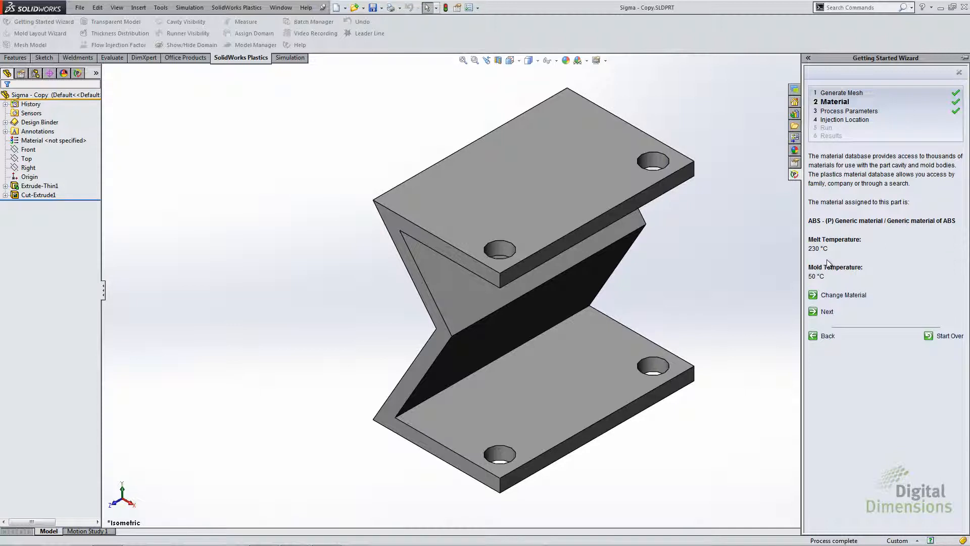
click(827, 312)
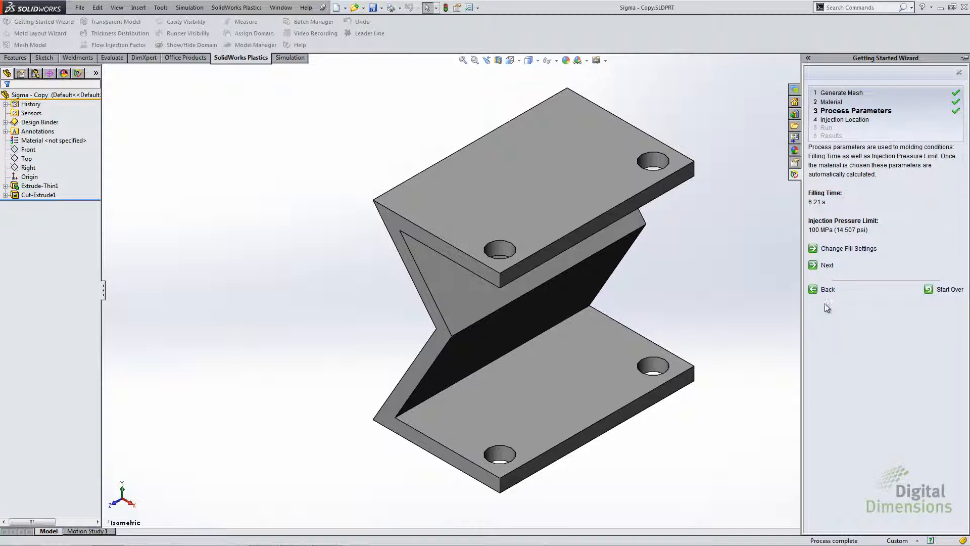
click(828, 265)
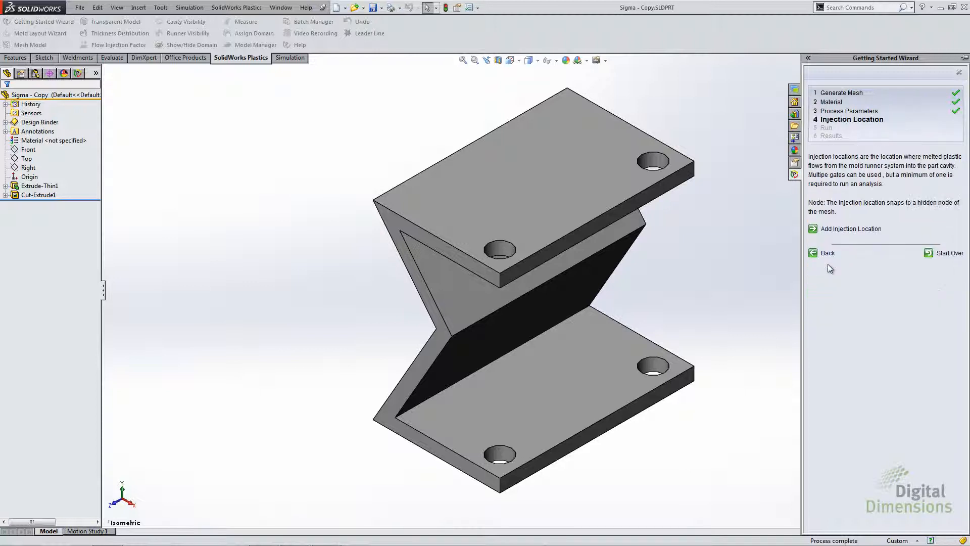
Add an injection location with a 2 mm pointer diameter near the middle of the upper plate's top face.
click(839, 230)
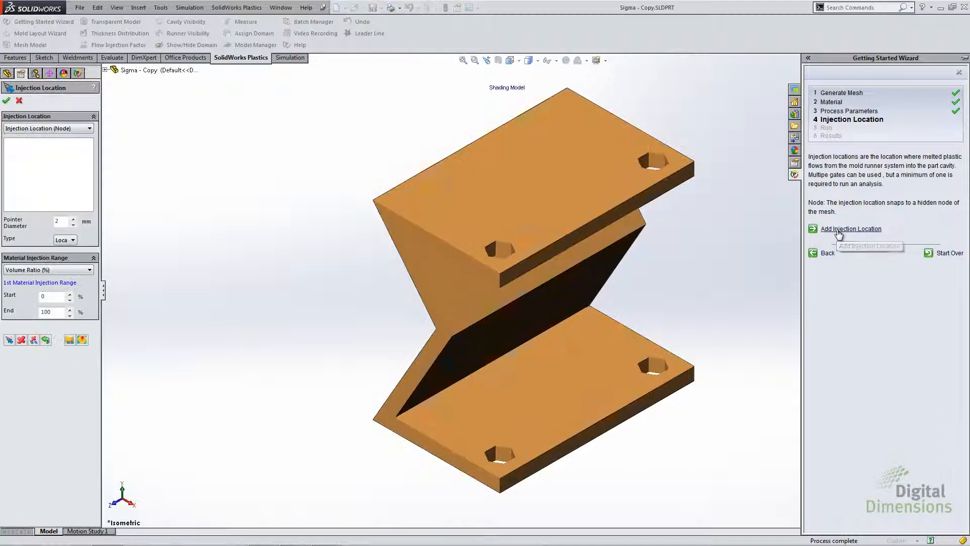
click(531, 170)
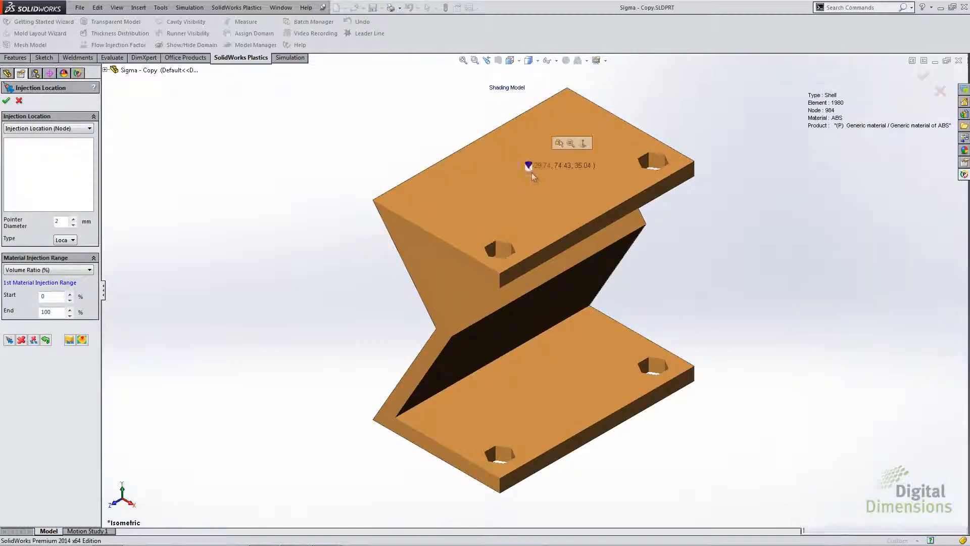
click(9, 339)
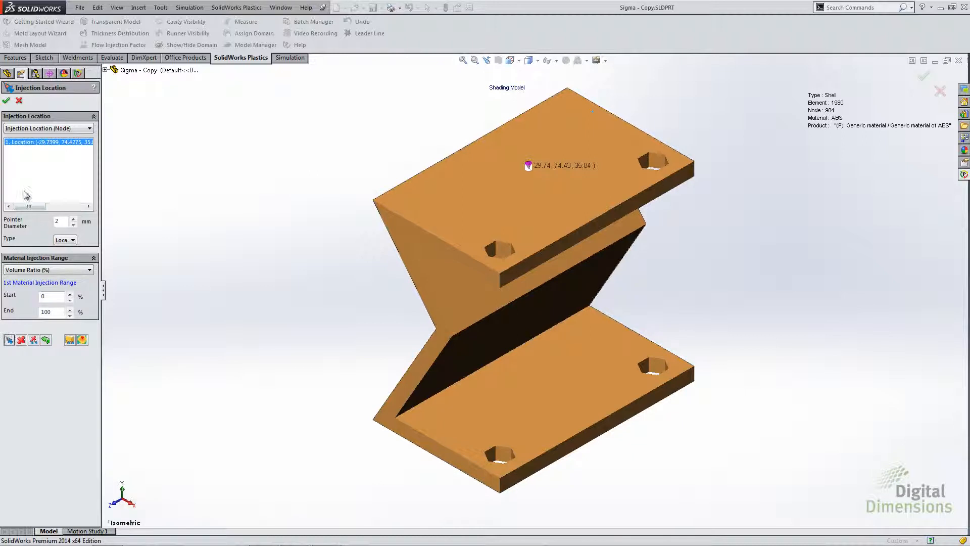
click(6, 101)
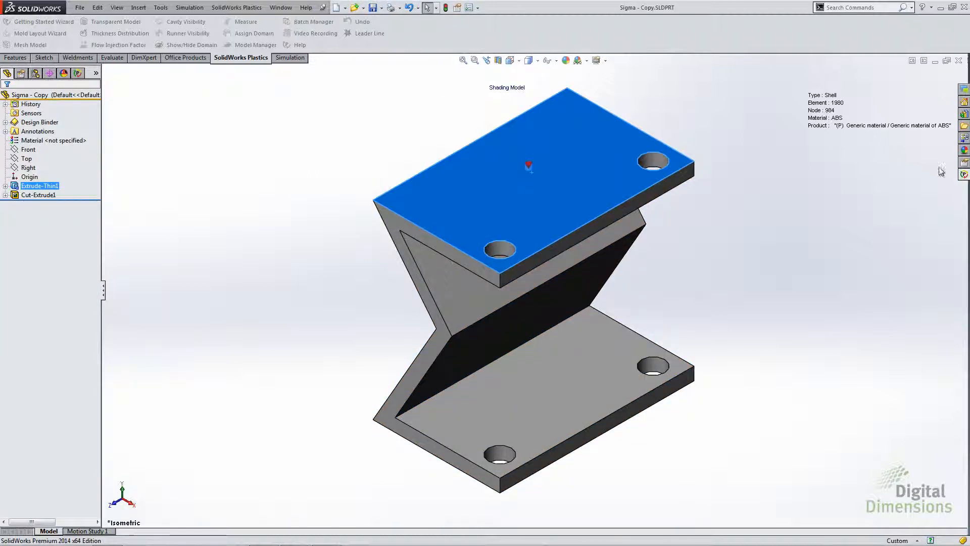
Keep the Getting Started Wizard pinned open and run the flow simulation.
click(965, 174)
click(965, 59)
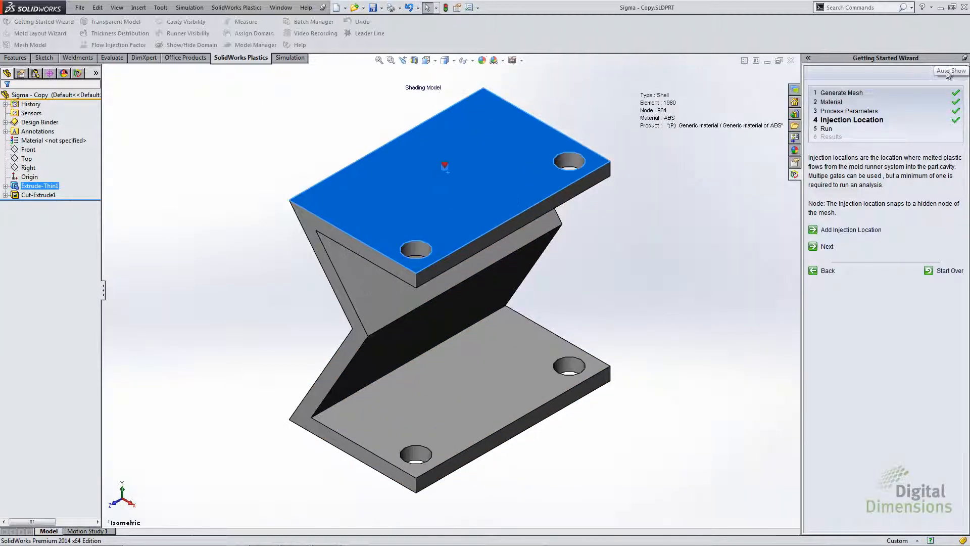
click(827, 247)
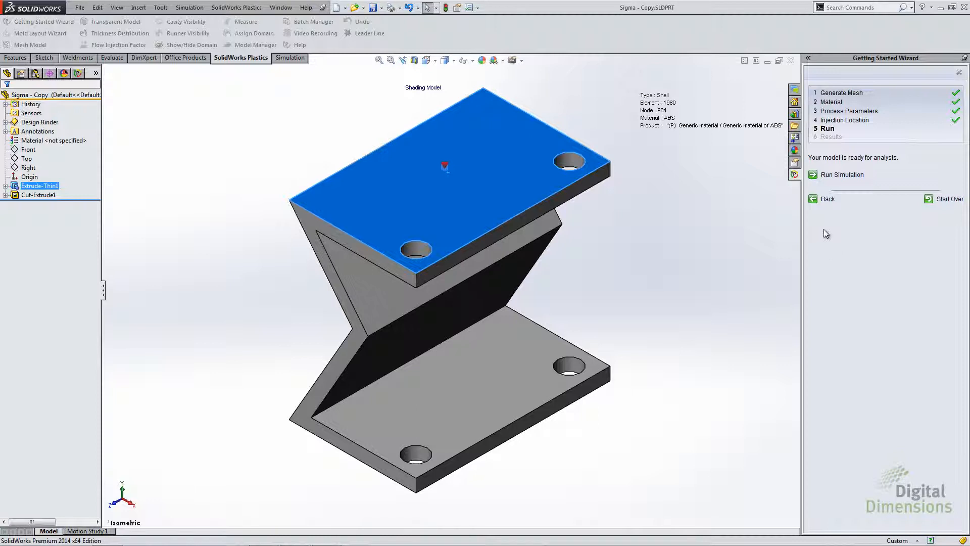
click(840, 175)
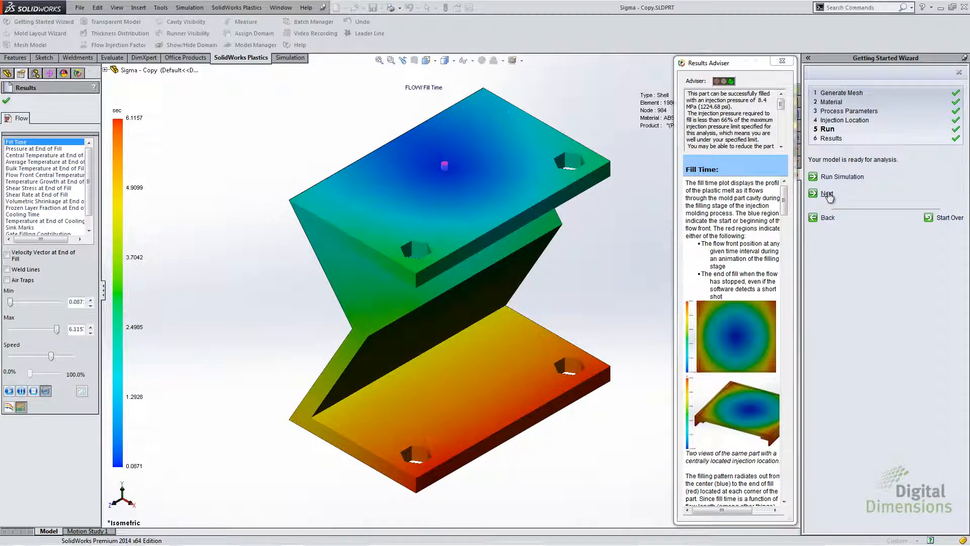
Play the fill time animation and confirm that the part fills as expected.
click(829, 194)
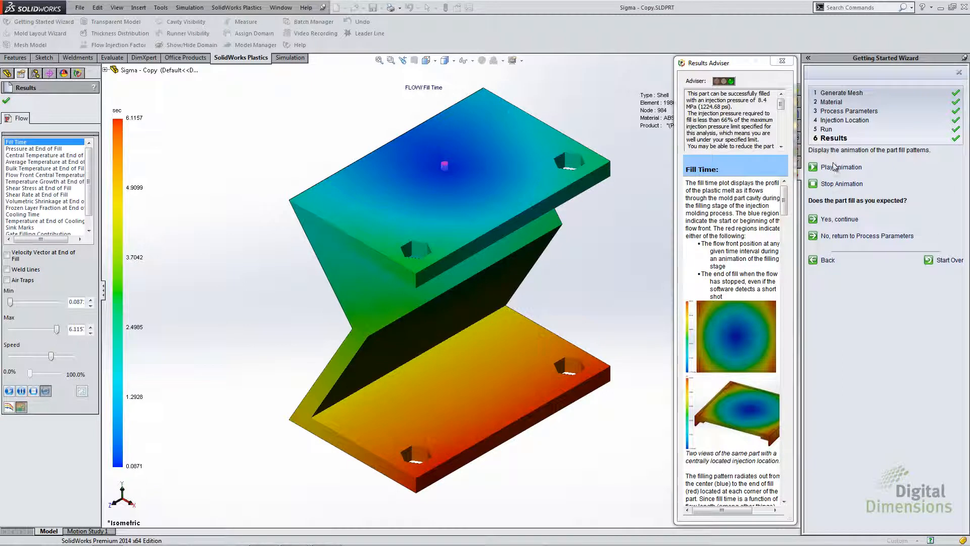
click(835, 168)
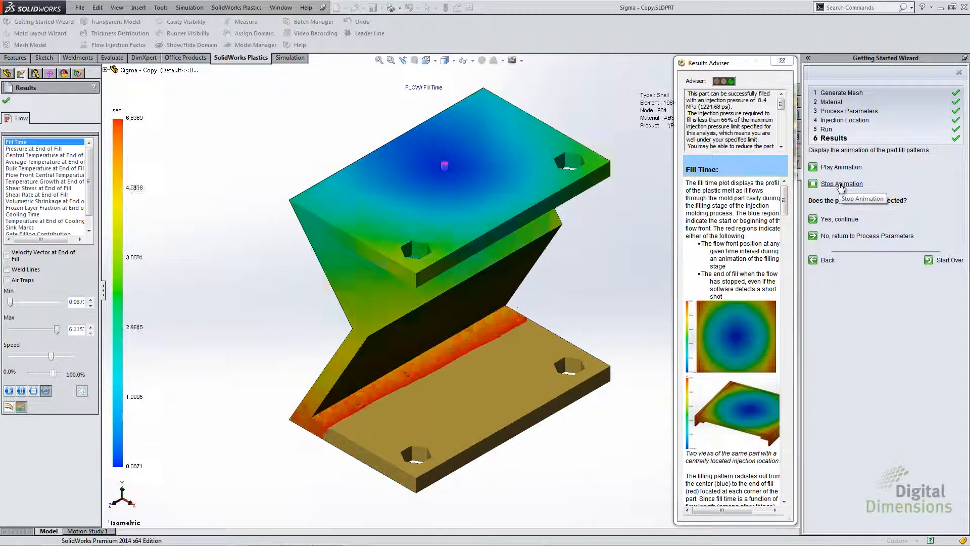
click(838, 220)
Display the sink marks and weld lines results on the part, and close the results.
click(842, 195)
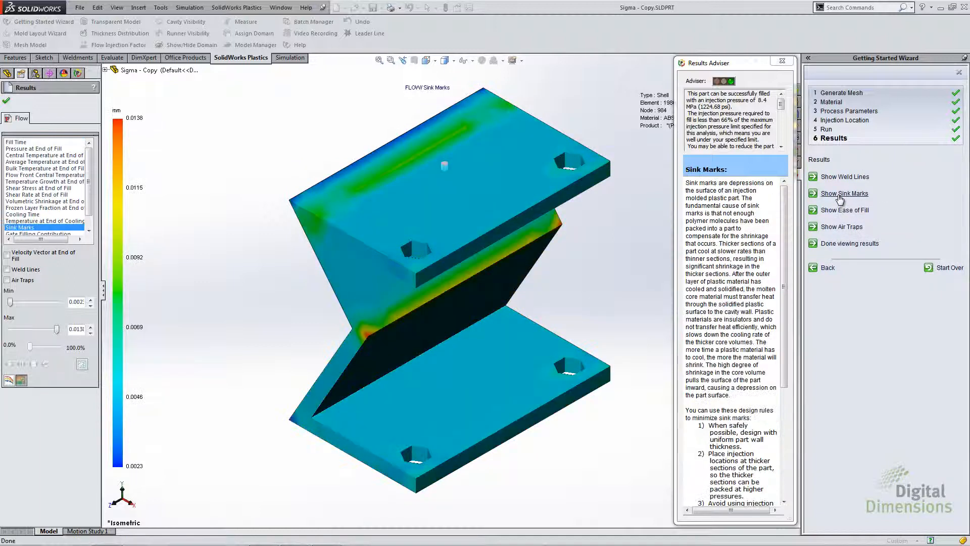
click(840, 177)
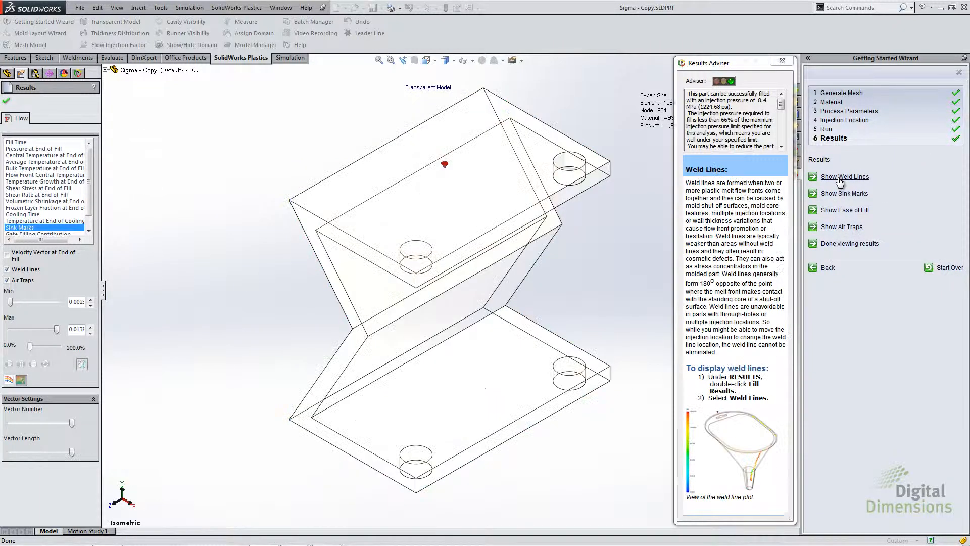
click(6, 104)
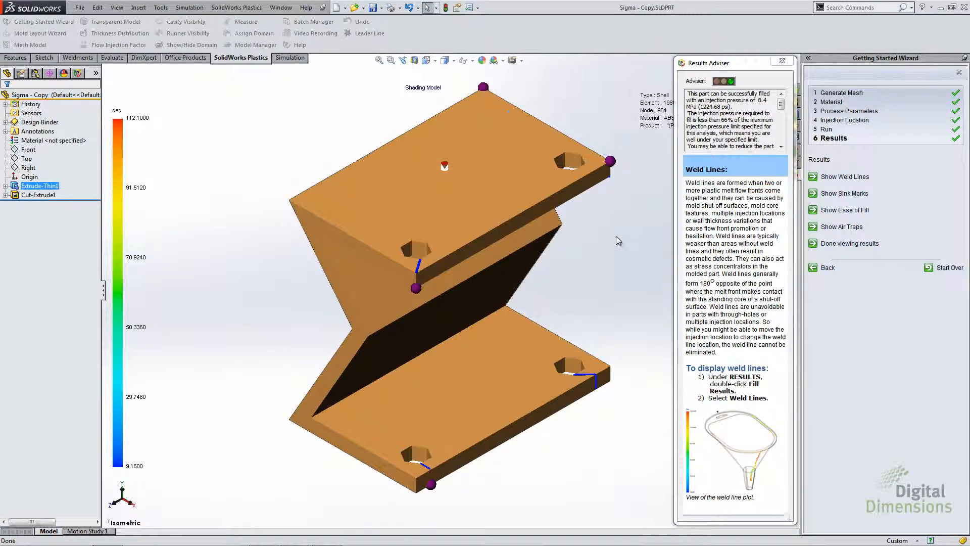
Unpin the wizard pane, show the Plastics study tree and close the Results Adviser.
click(965, 58)
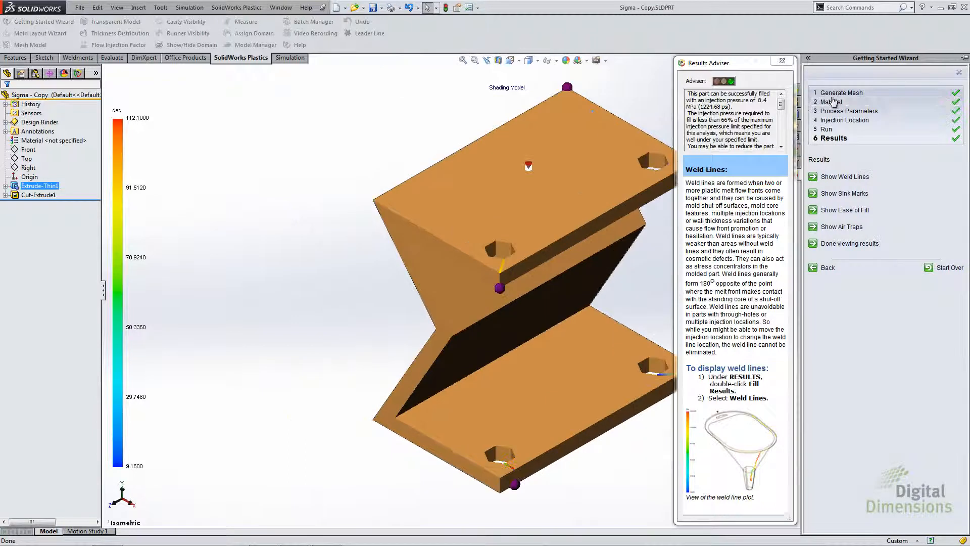
click(247, 233)
click(77, 73)
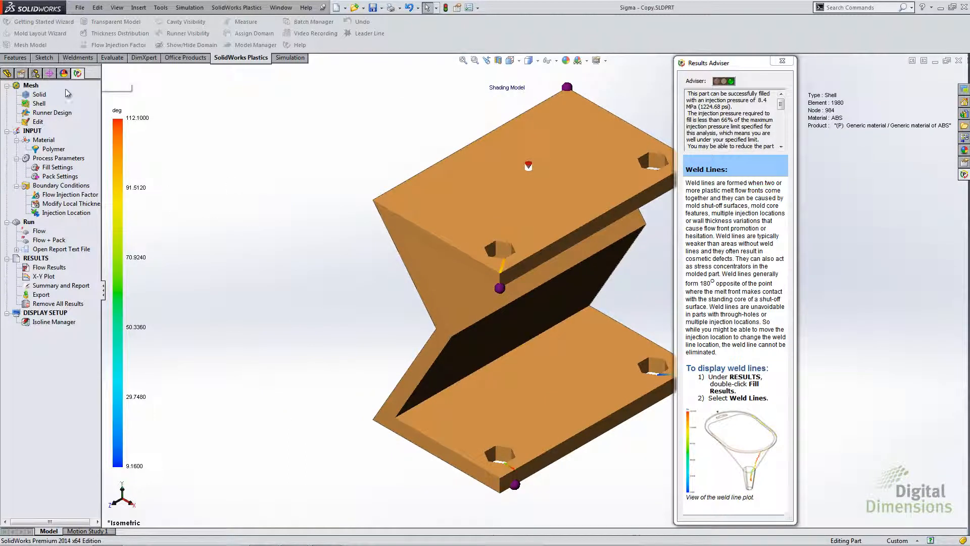
click(780, 61)
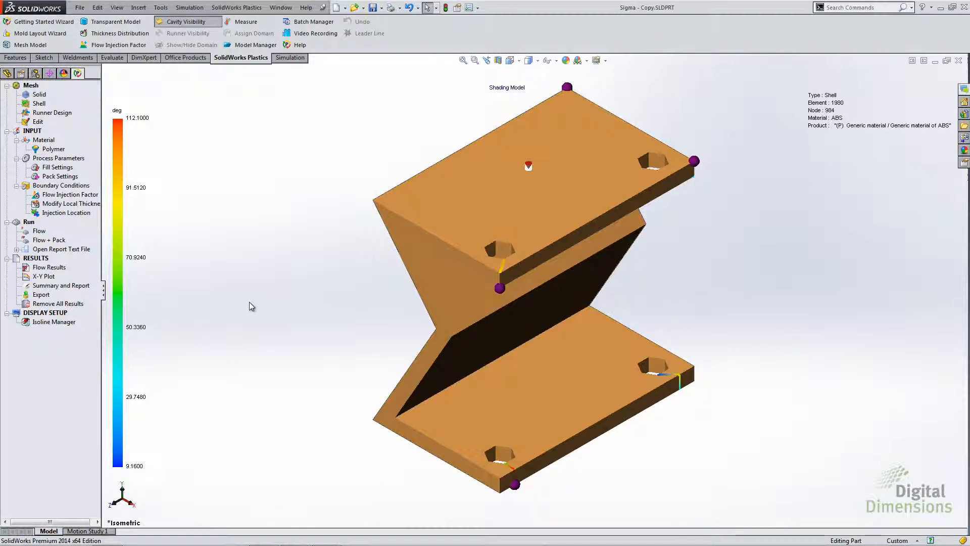
Open the flow results and display the Pressure at End of Fill plot with the Results Adviser.
double_click(41, 267)
click(21, 149)
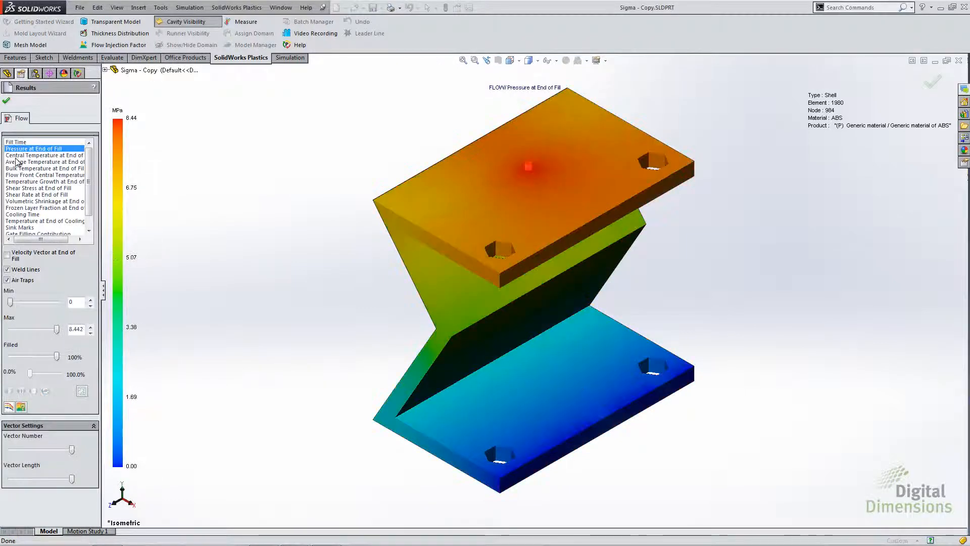
click(22, 407)
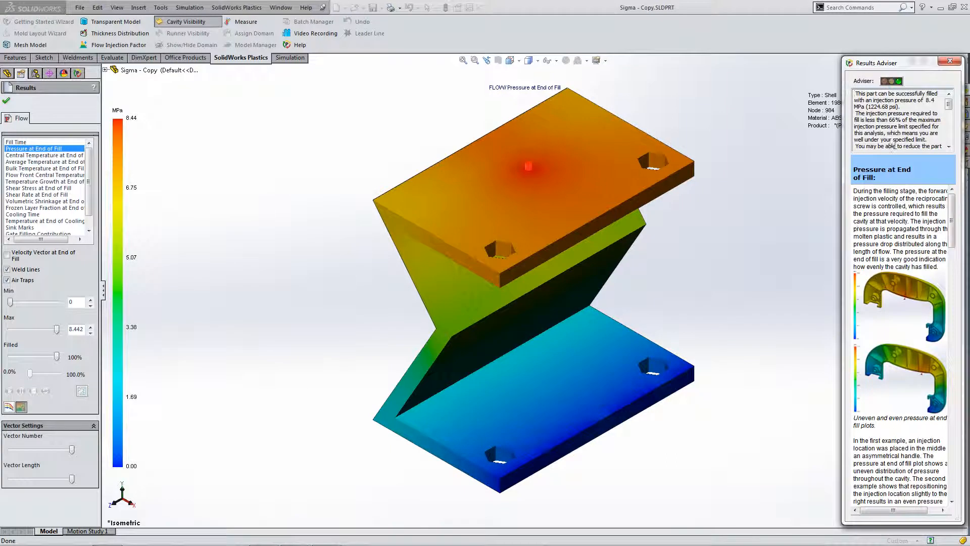
Read the Results Adviser's notes on injection pressure, part thickness and flow front temperature.
click(950, 147)
click(949, 148)
click(949, 147)
click(949, 148)
click(949, 148)
click(949, 147)
click(950, 147)
click(949, 147)
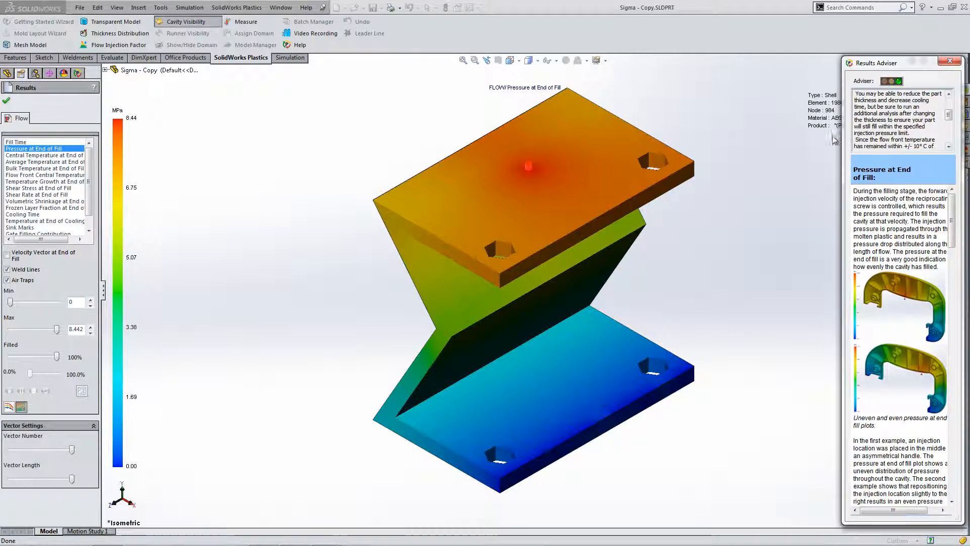
Review the bulk temperature, flow front central temperature and shear stress plots with the adviser's notes, and close the results.
click(44, 169)
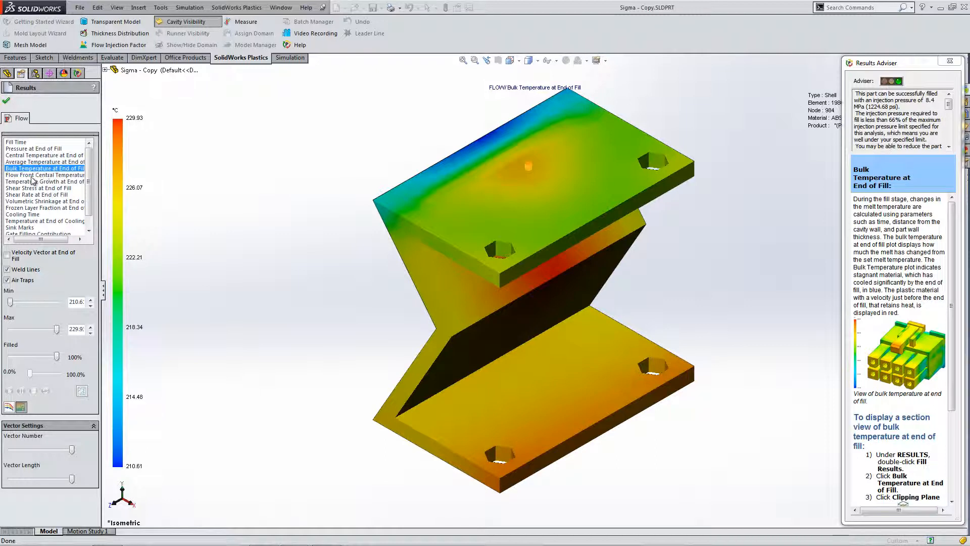
click(32, 176)
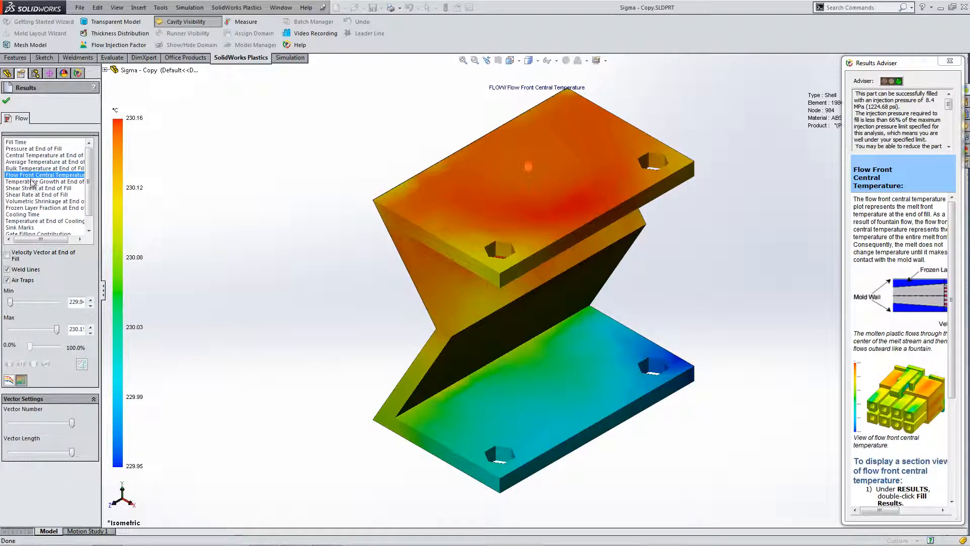
click(32, 188)
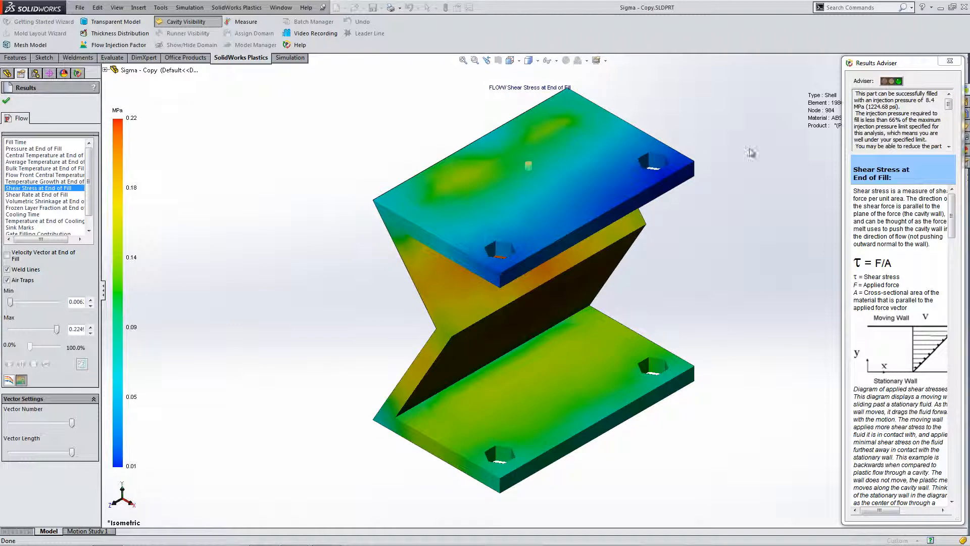
drag(948, 104, 950, 127)
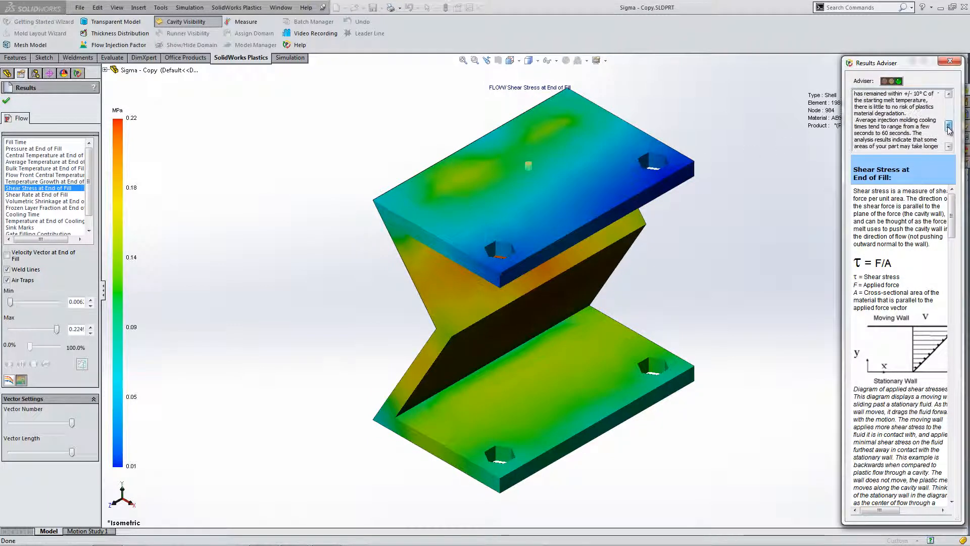
click(26, 98)
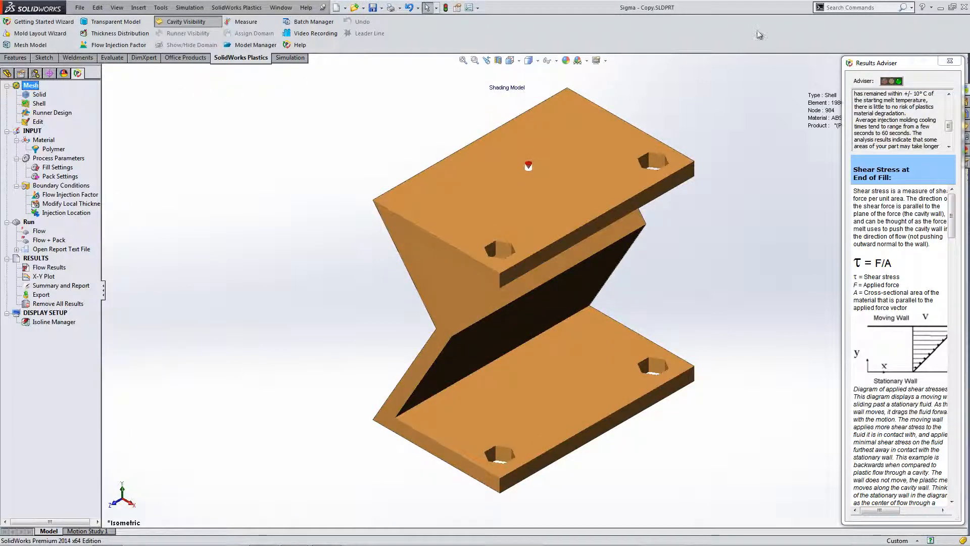
click(950, 61)
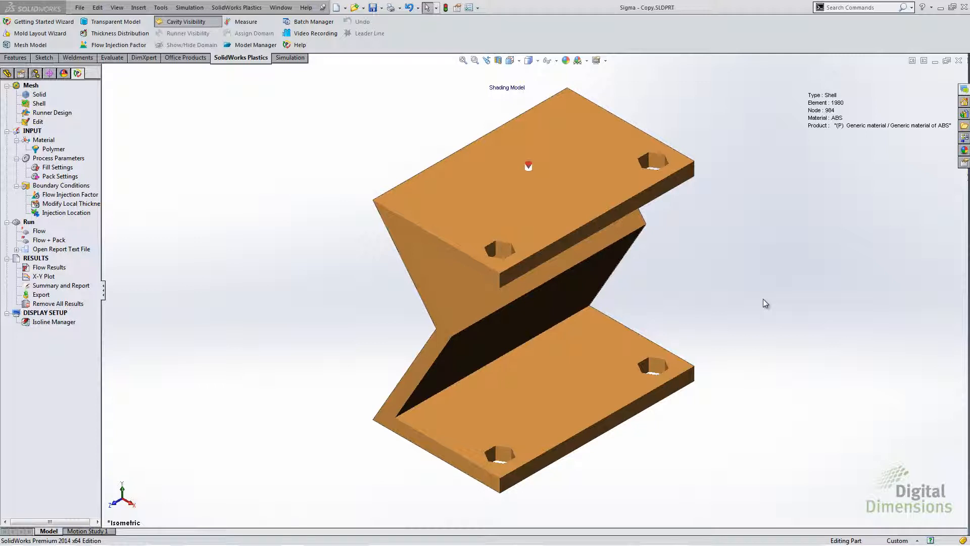
Widen the study tree and browse the injection molding machine database from the advanced fill settings.
drag(105, 293, 170, 291)
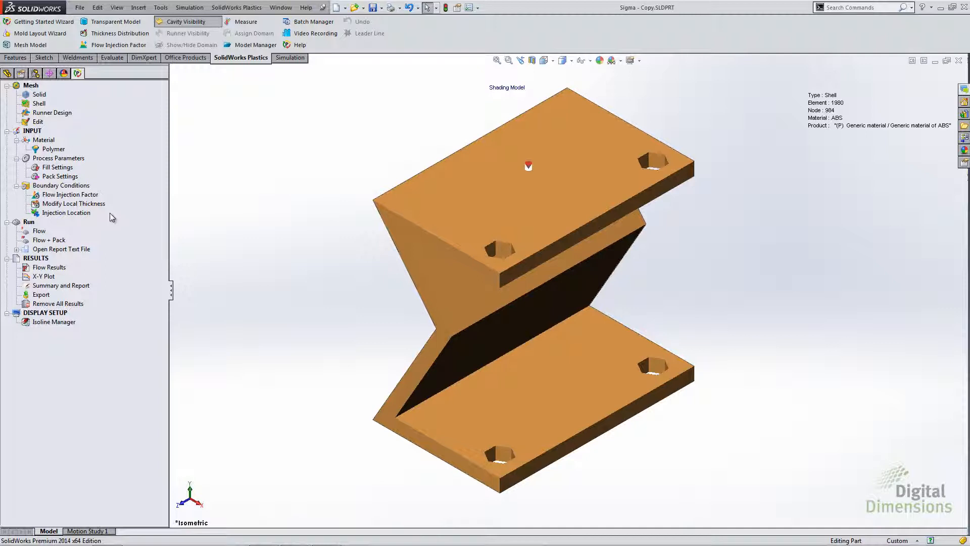
double_click(53, 168)
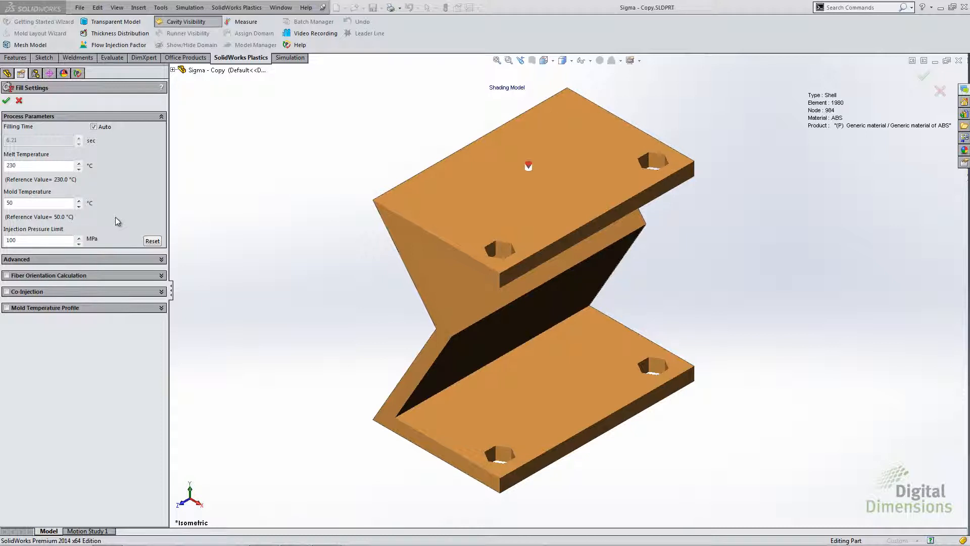
click(161, 260)
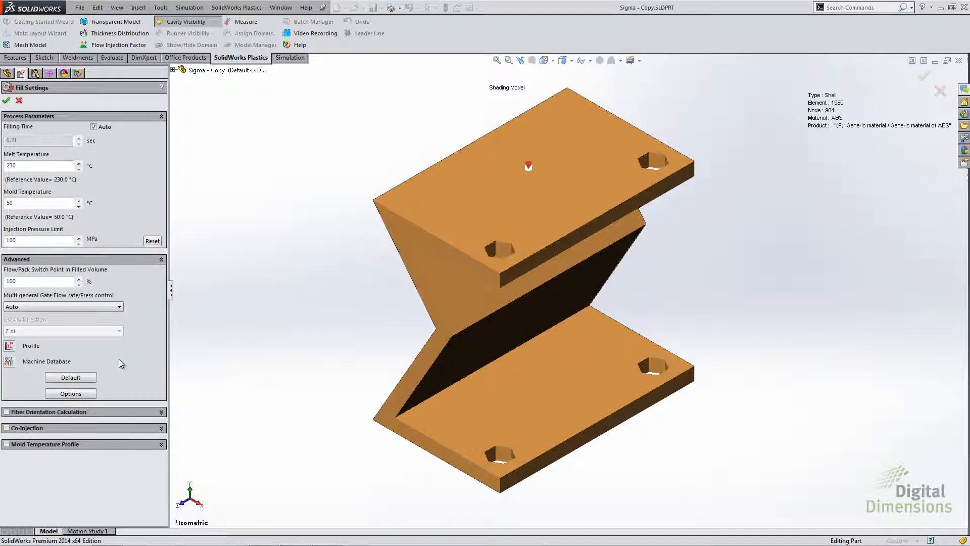
click(10, 362)
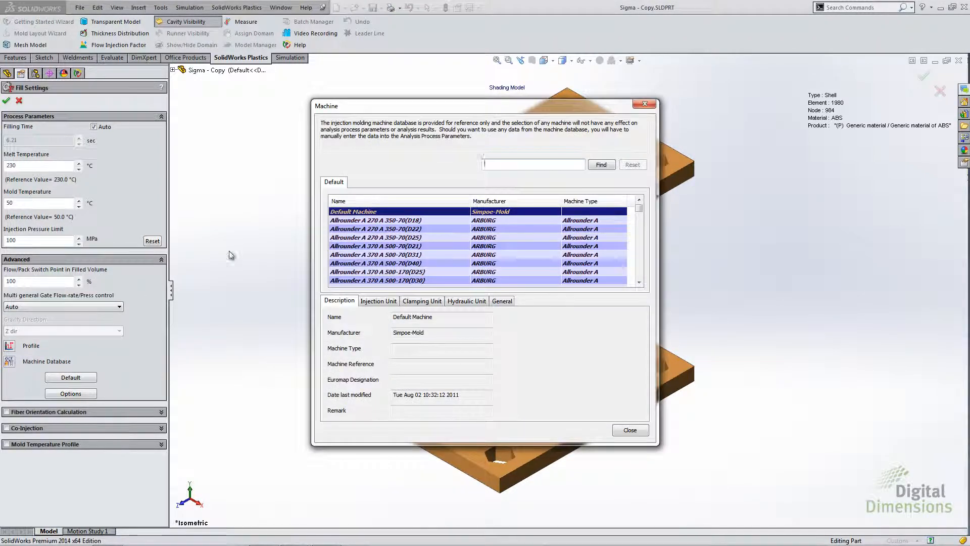
scroll(586, 234, down, 15)
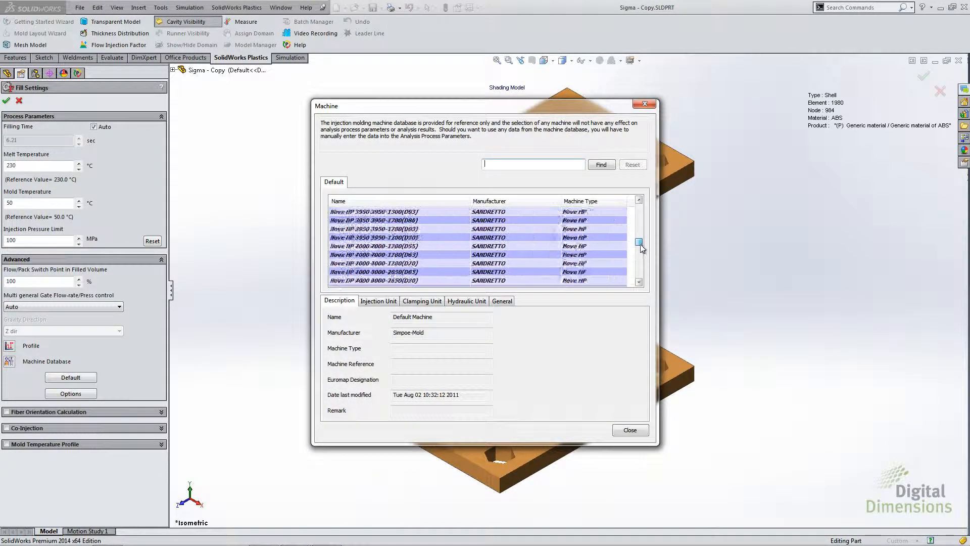
click(629, 431)
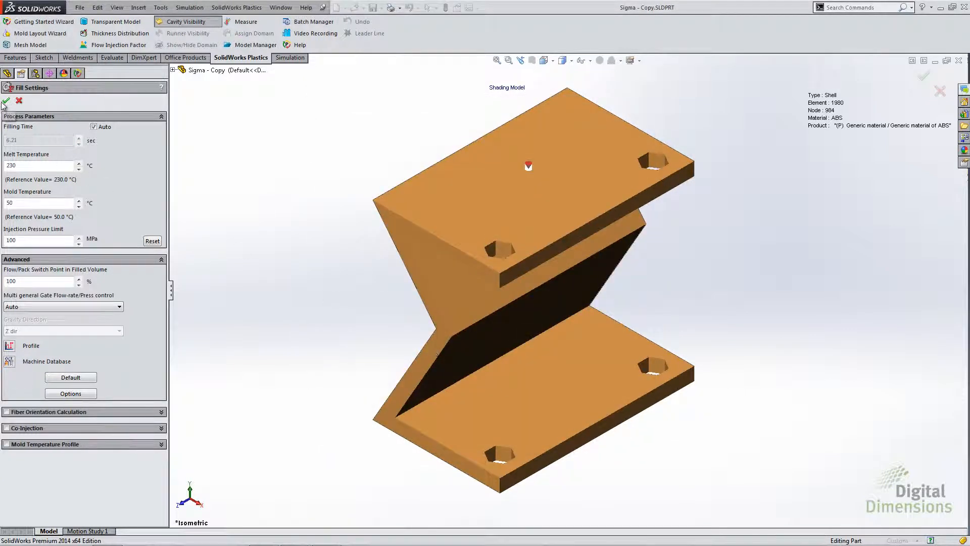
click(5, 100)
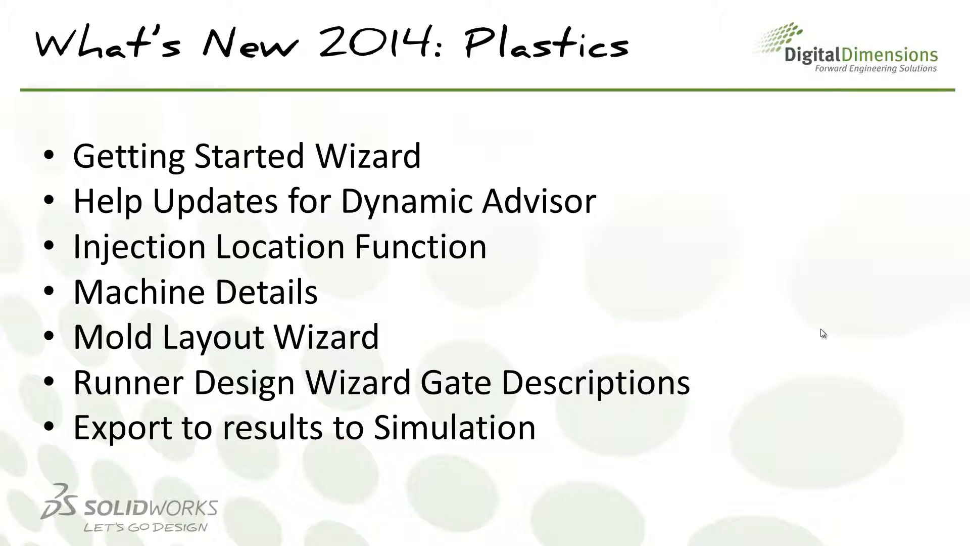
Return to the Sigma part, review the Mold Layout Wizard up to its Generate Mesh stage and close it.
key(alt+Tab)
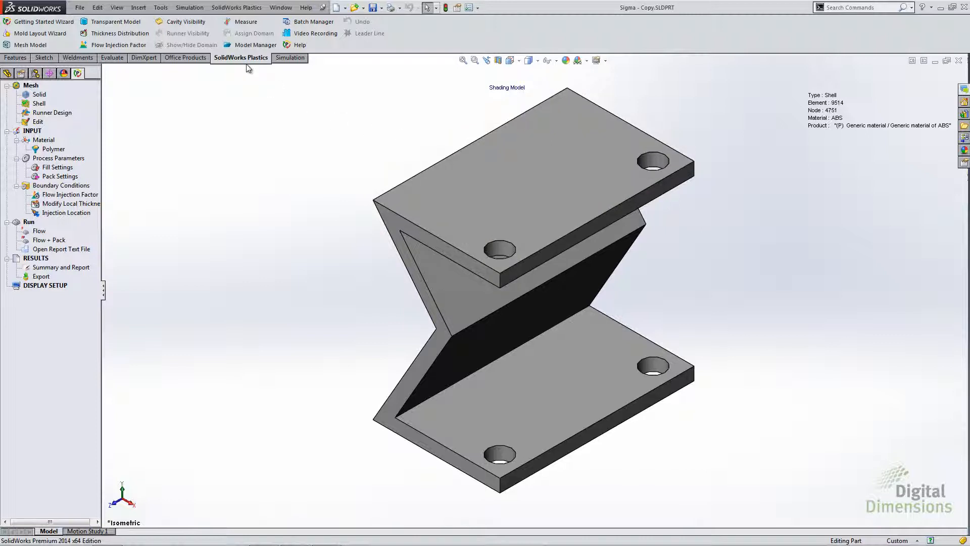
click(42, 33)
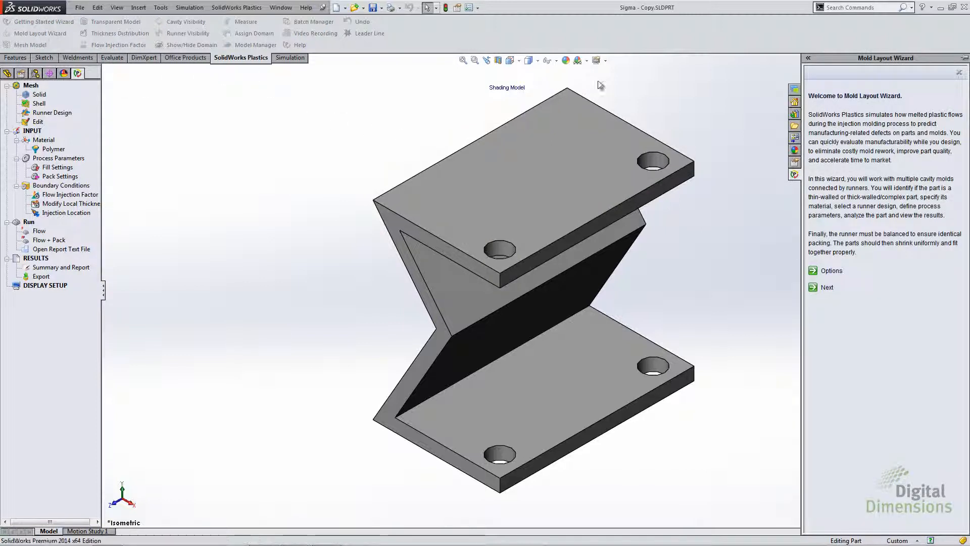
click(828, 288)
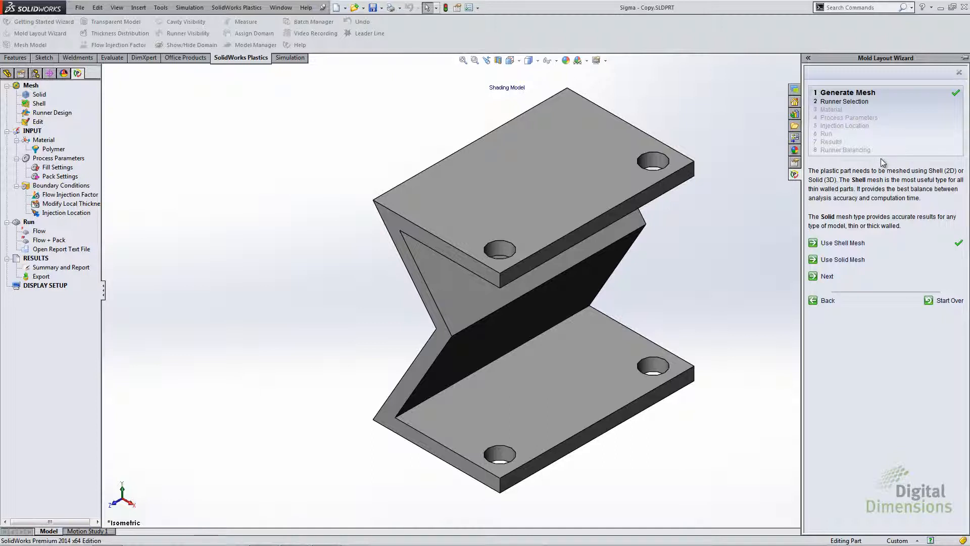
click(959, 73)
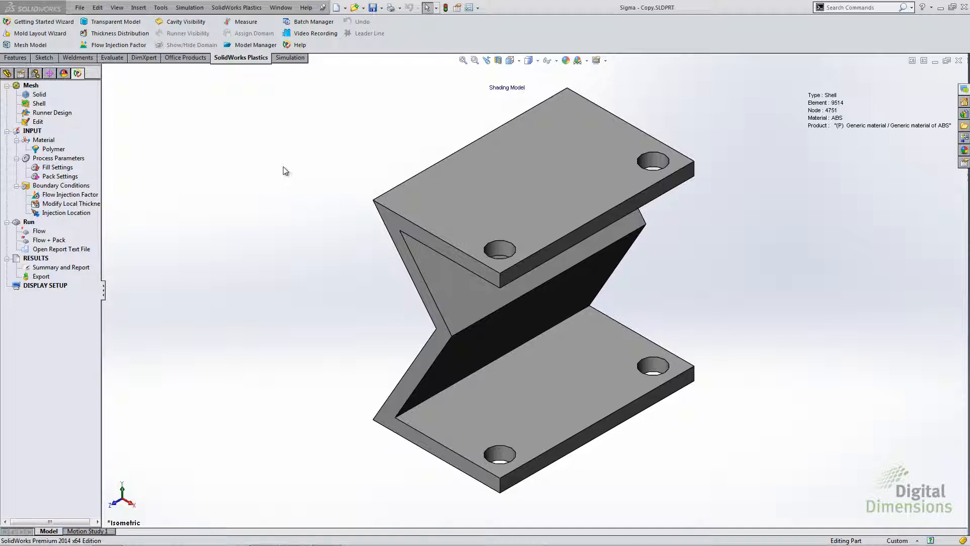
Build a multi-gate runner with a central sprue using the Runner Wizard, picking three gate points along the upper flange's front face.
double_click(59, 112)
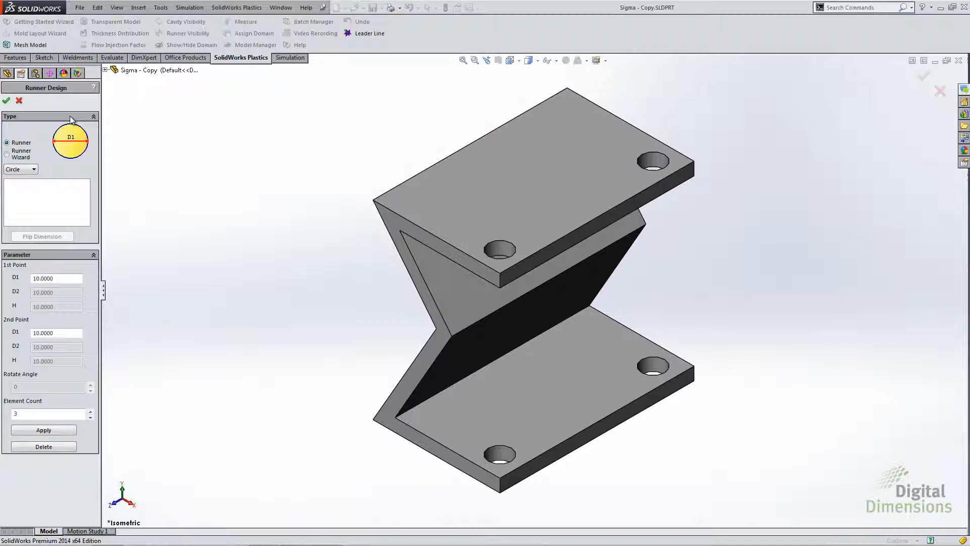
click(7, 155)
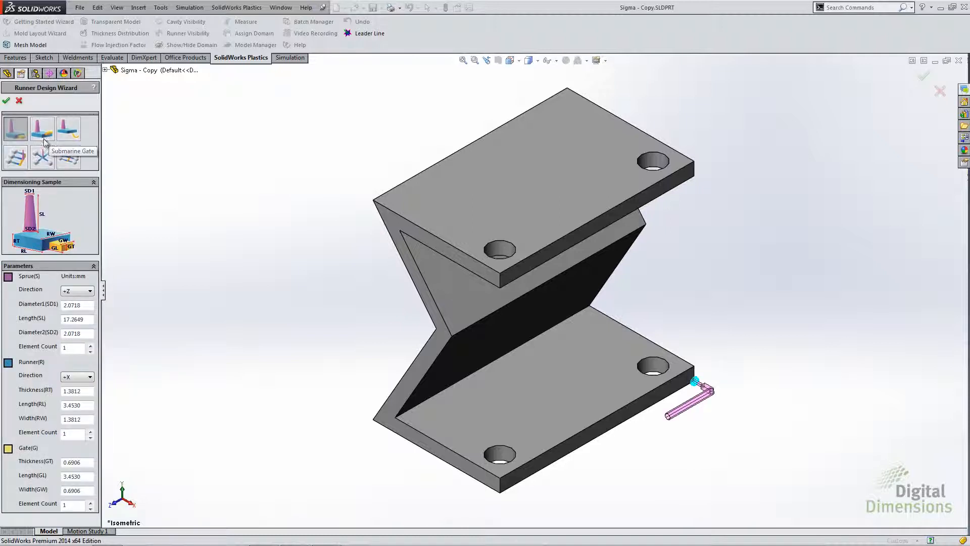
click(19, 160)
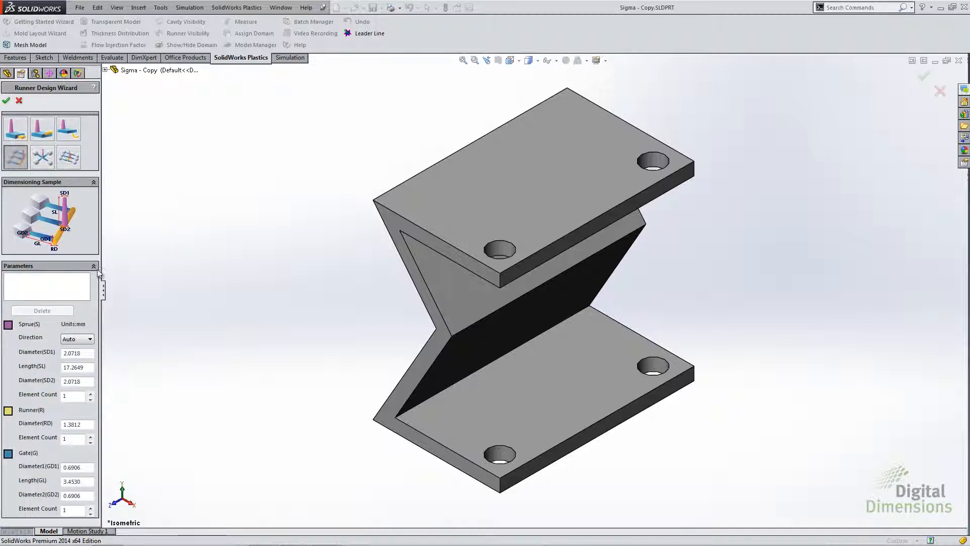
click(548, 259)
click(610, 221)
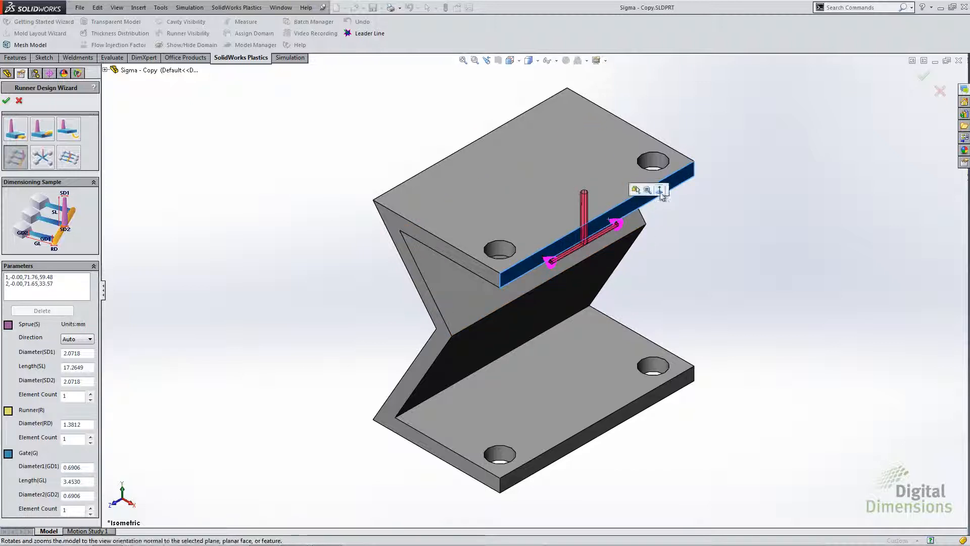
click(683, 182)
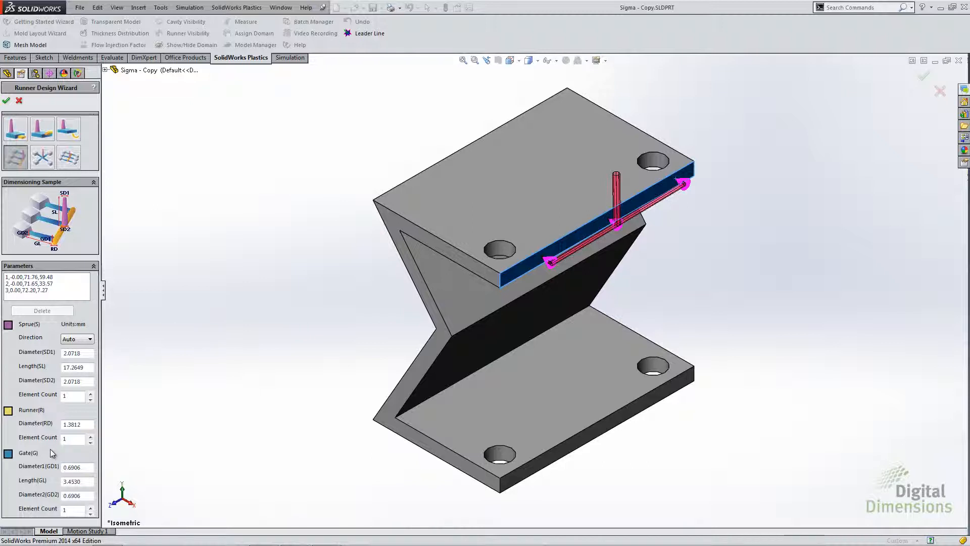
click(6, 101)
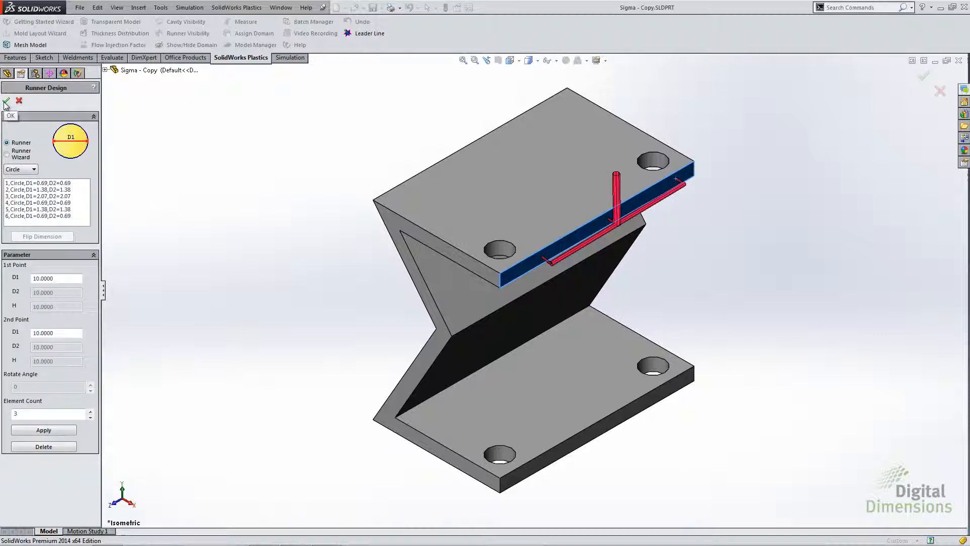
click(6, 102)
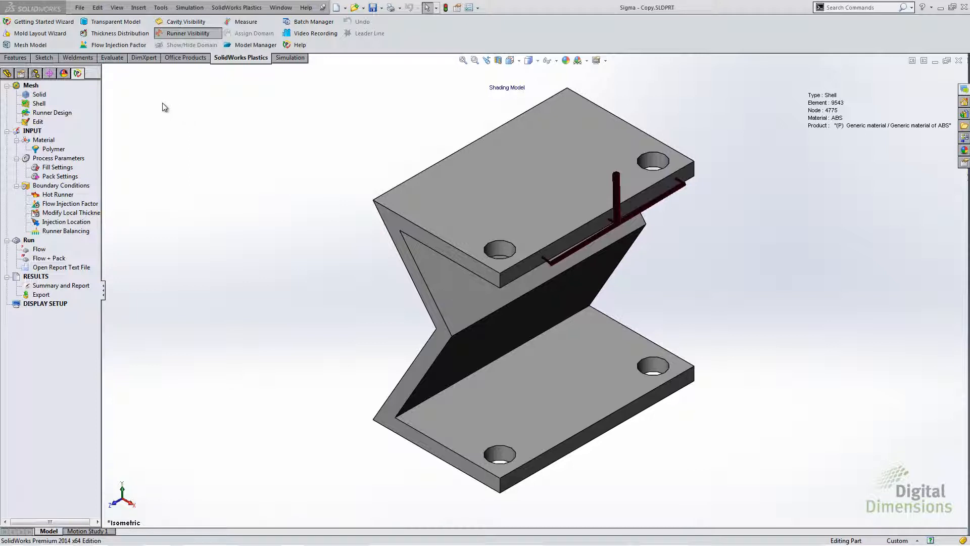
Switch to the Sigma SolidMesh part and review the Residual Stress Calculation option in its pack settings.
key(ctrl+Tab)
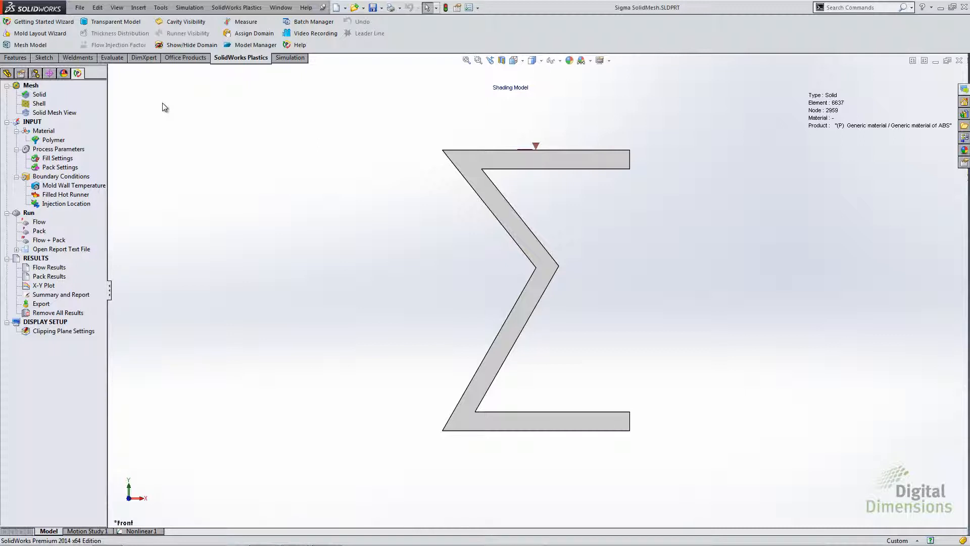
double_click(70, 169)
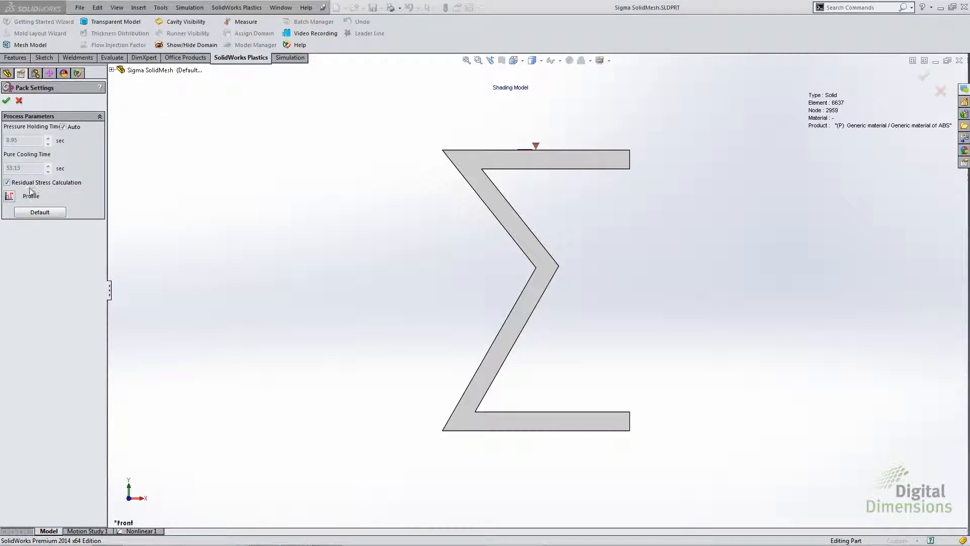
click(6, 101)
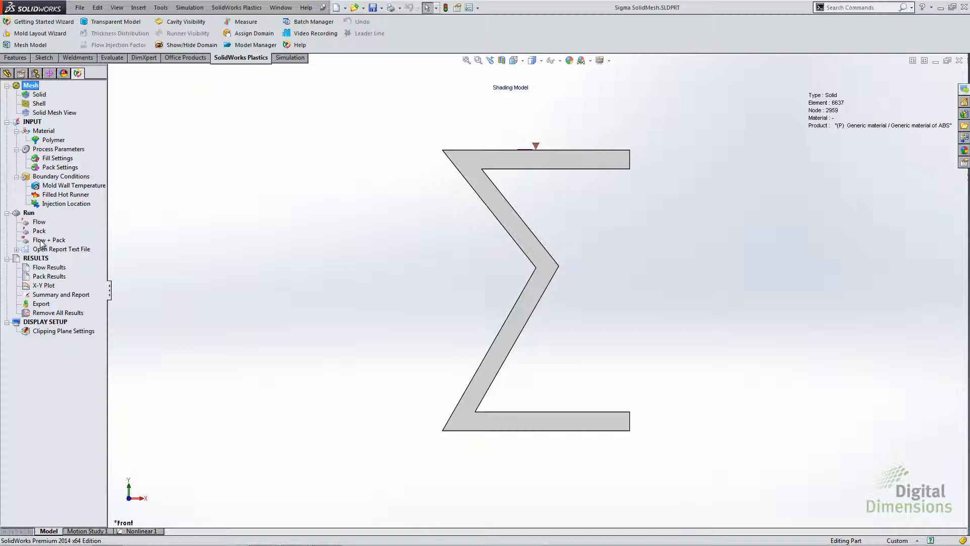
Try the results export with type SolidWorks Simulation, open the POE file save and cancel it.
right_click(41, 305)
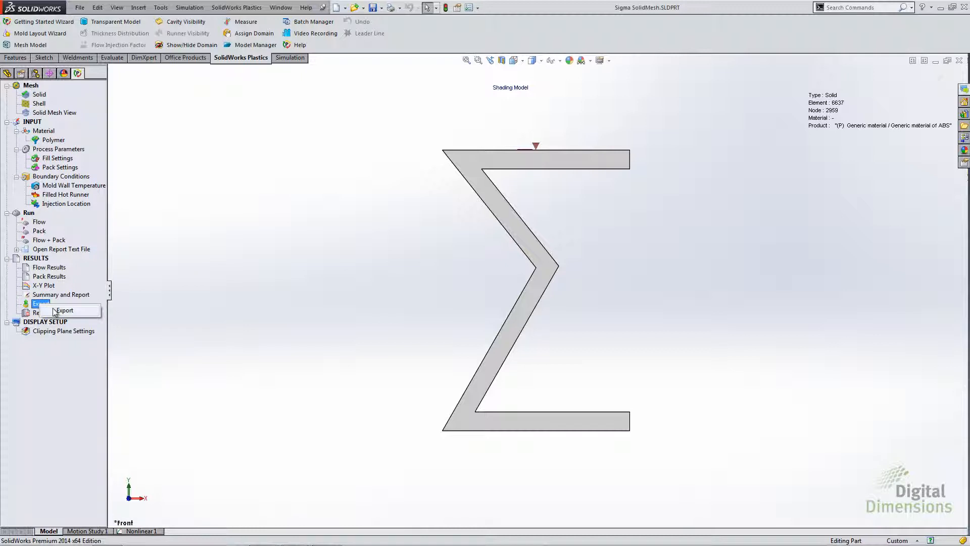
click(56, 310)
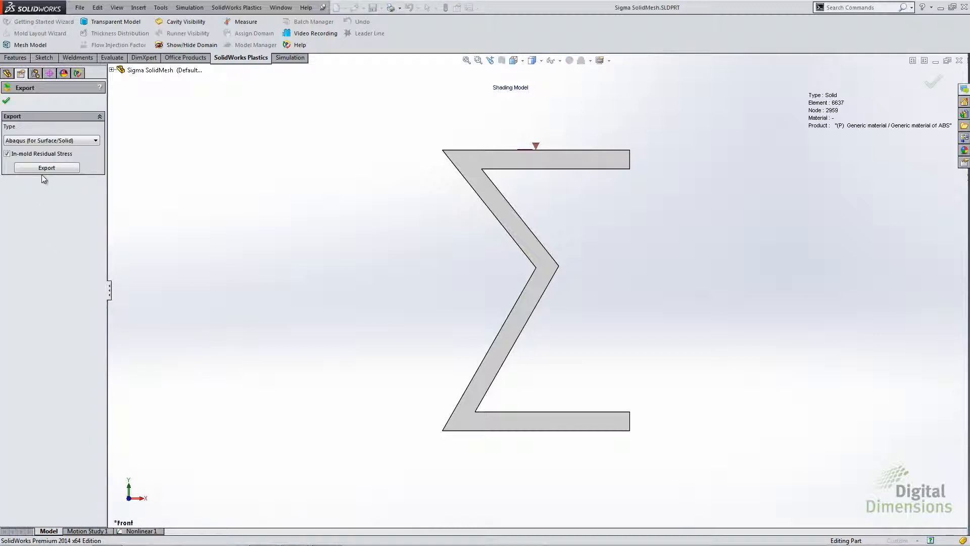
click(70, 141)
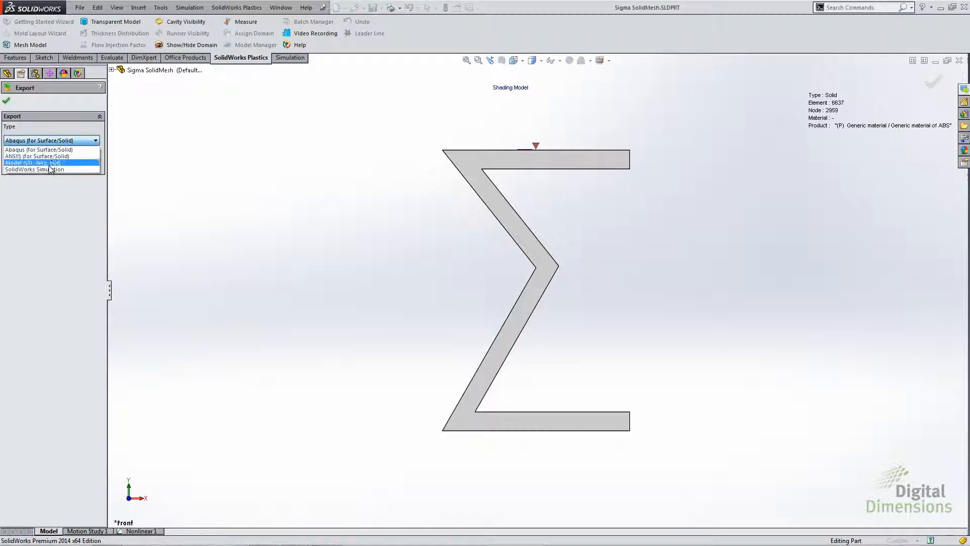
click(58, 169)
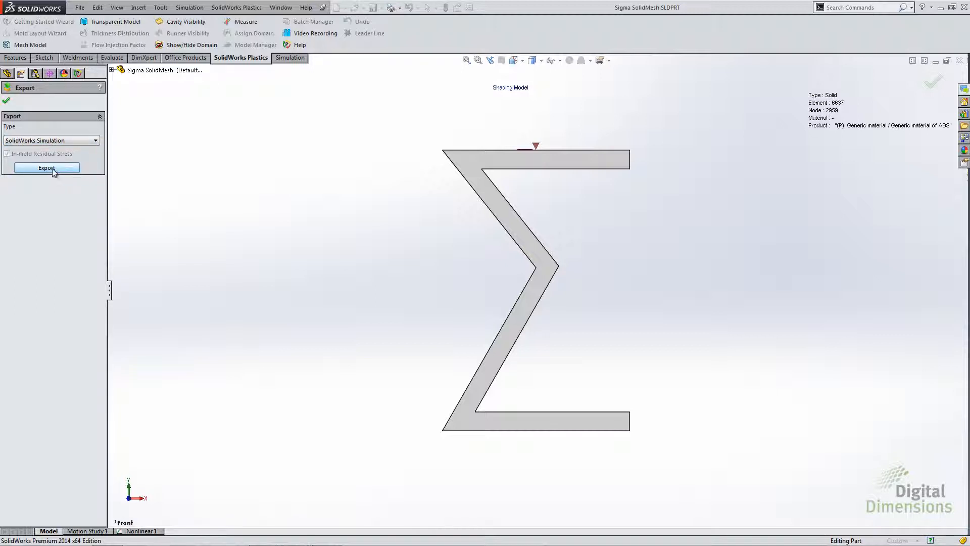
click(50, 168)
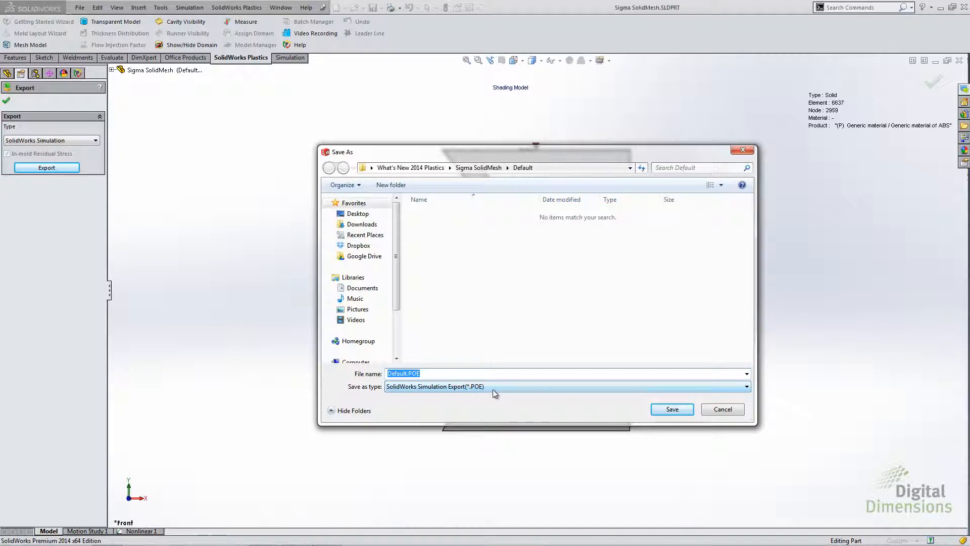
click(715, 409)
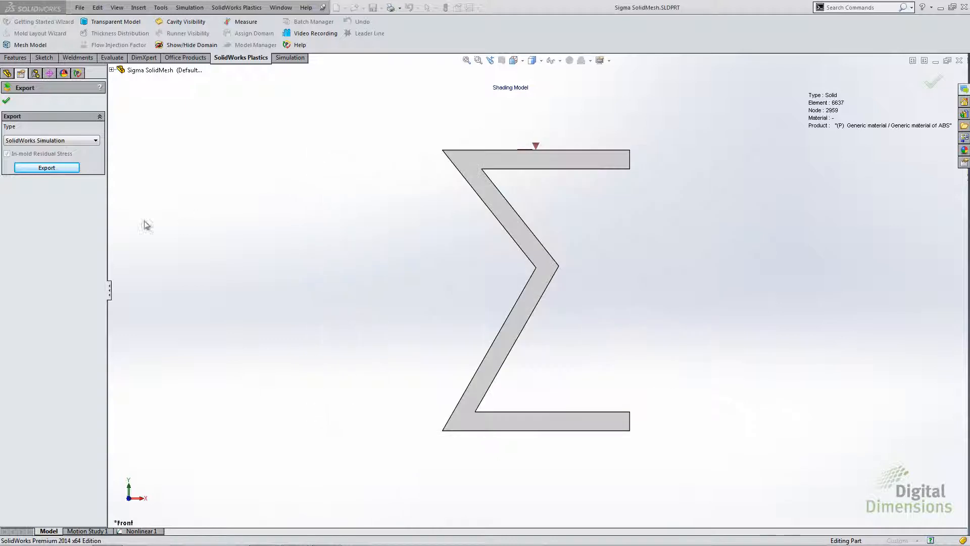
click(6, 100)
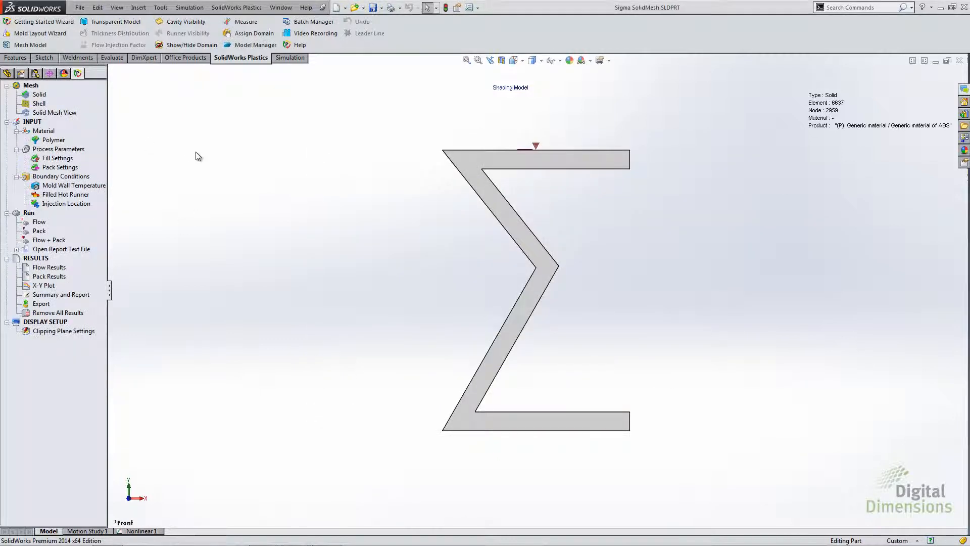
Create a new nonlinear static simulation study for the Sigma SolidMesh part.
click(225, 8)
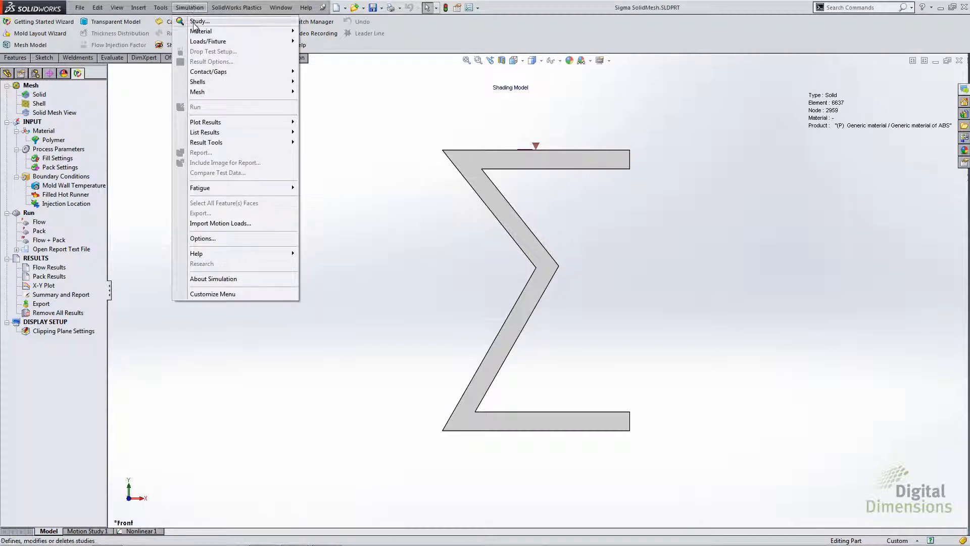
click(195, 22)
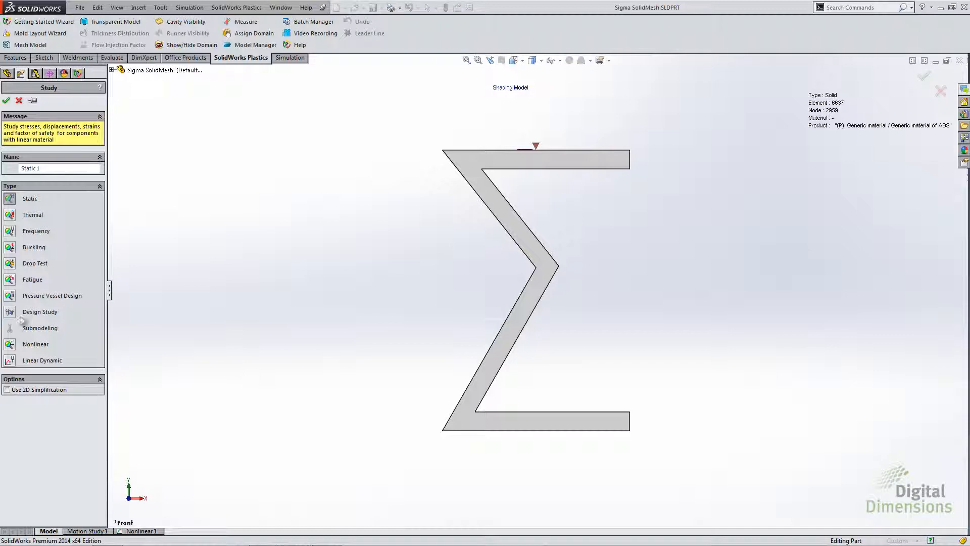
click(21, 345)
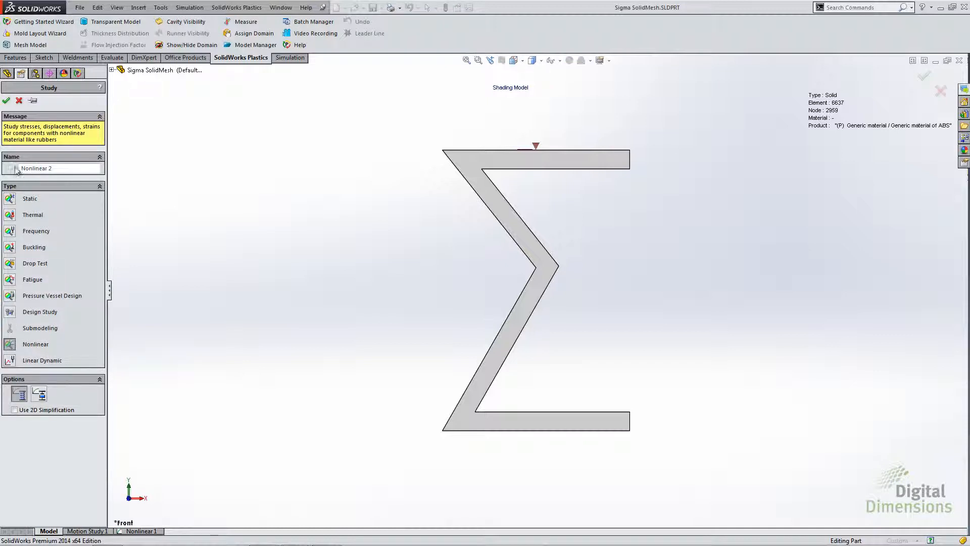
click(6, 101)
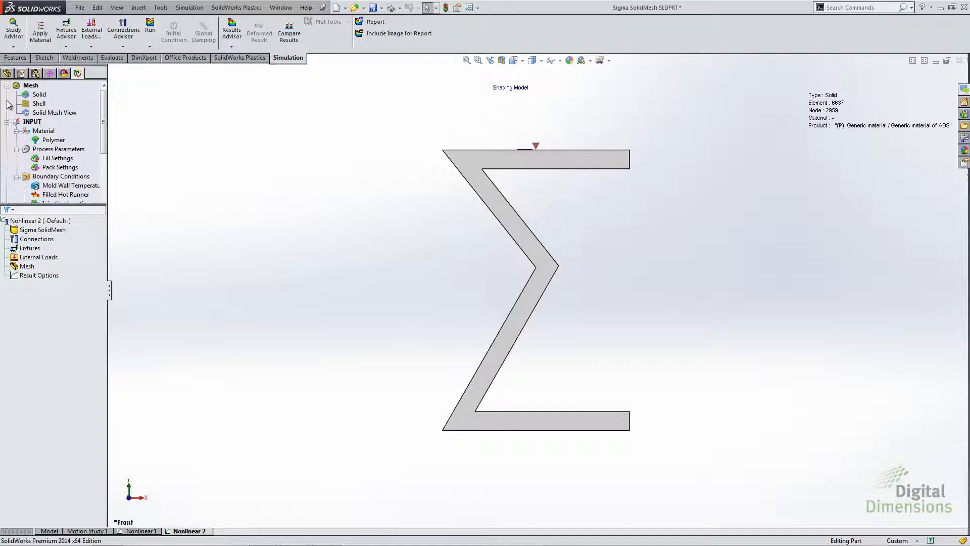
Import in-mold stresses and material from Plastics Results Export.POE through the new nonlinear study's properties, and select the resulting in-mold stresses load.
click(28, 223)
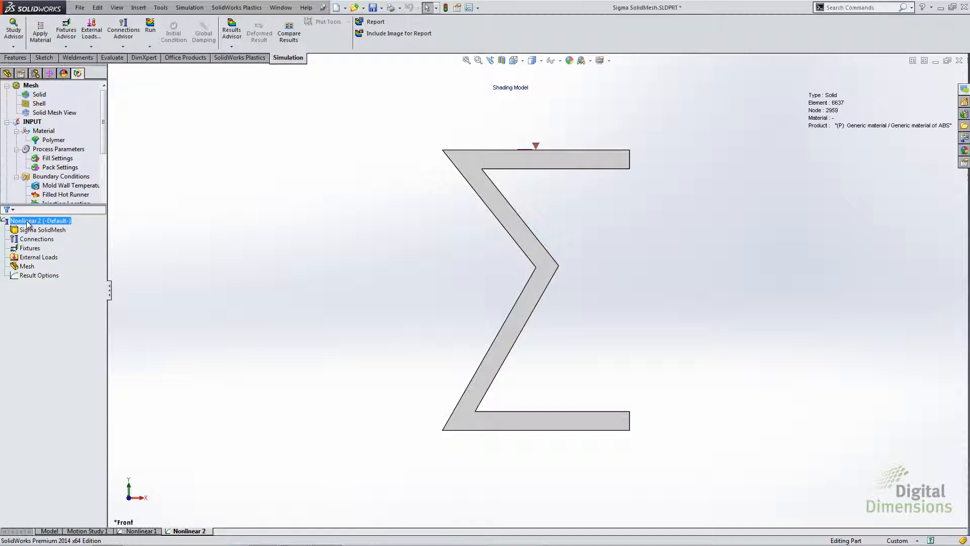
right_click(28, 223)
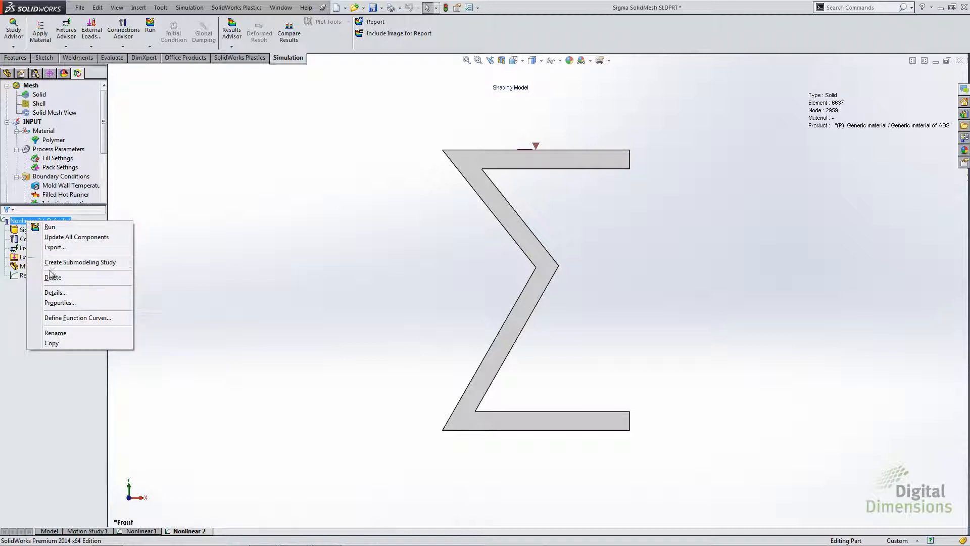
click(55, 302)
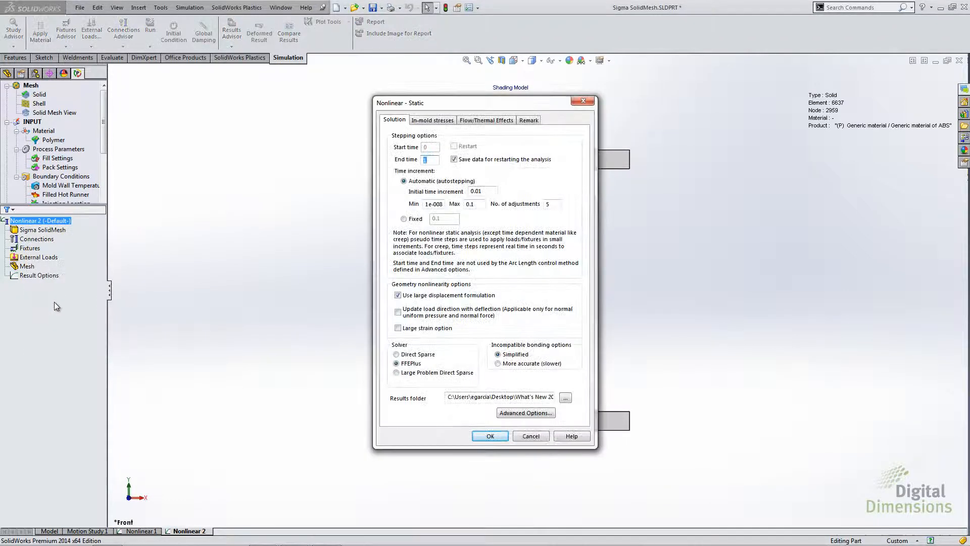
click(433, 121)
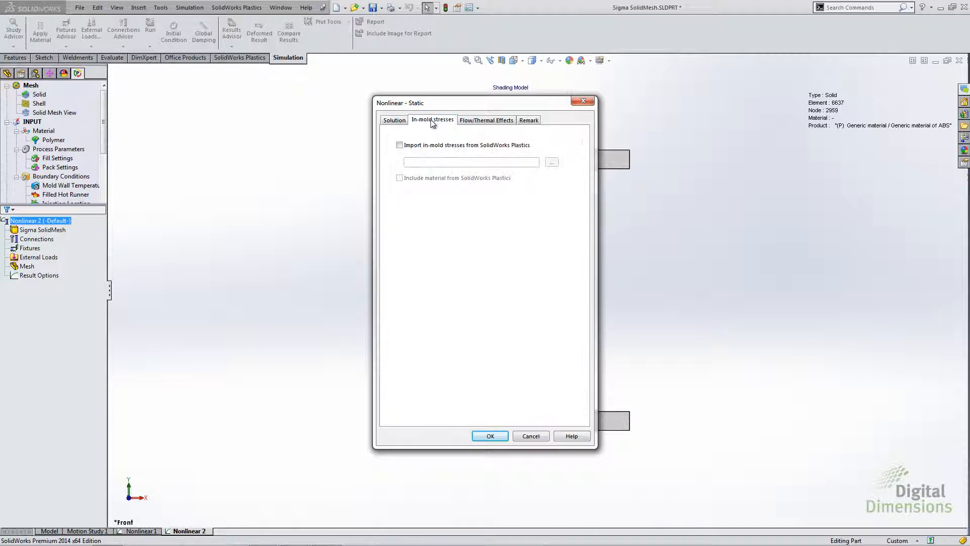
click(399, 145)
click(552, 163)
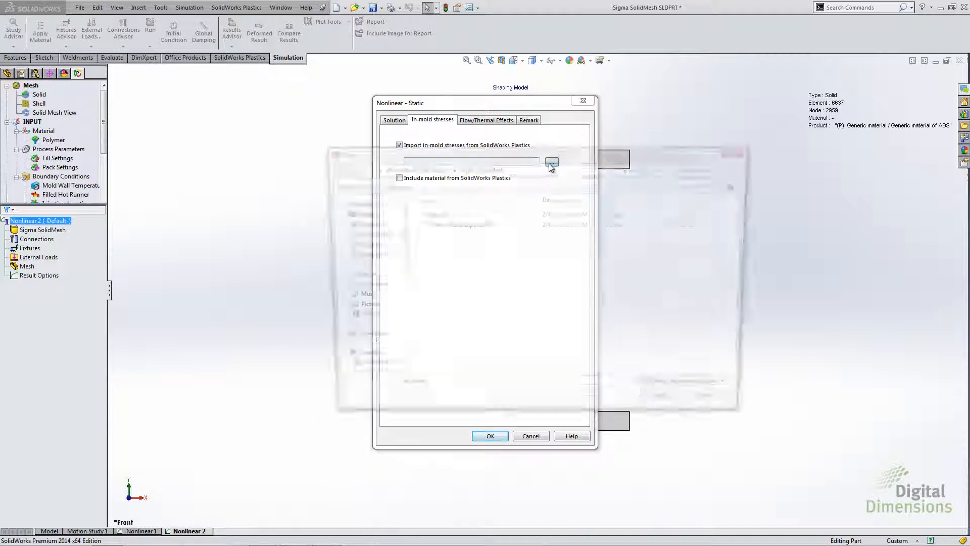
click(456, 227)
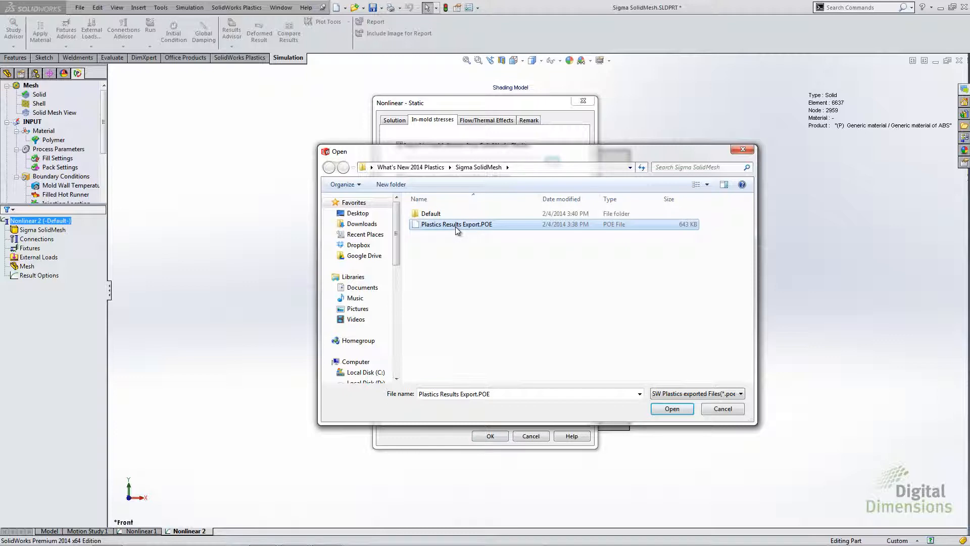
click(673, 408)
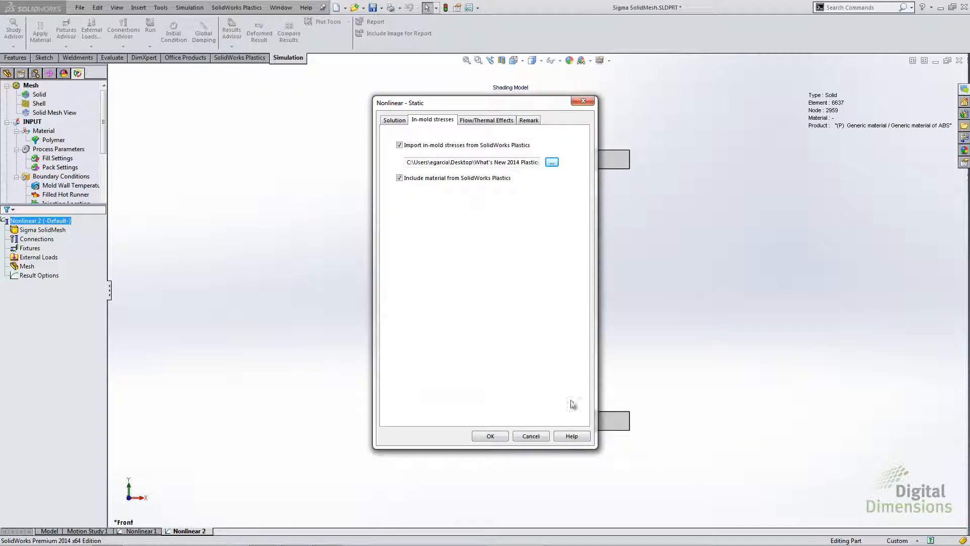
click(490, 436)
click(54, 275)
click(42, 268)
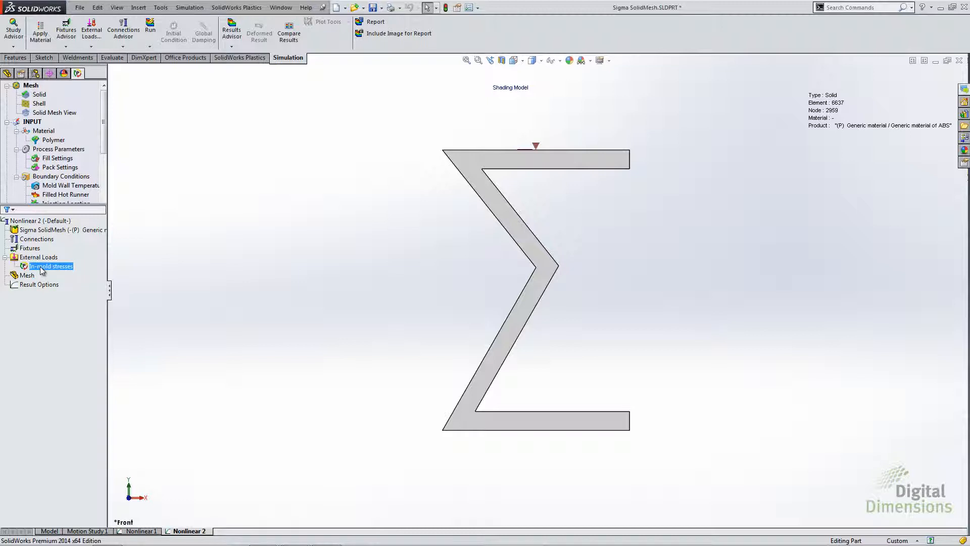